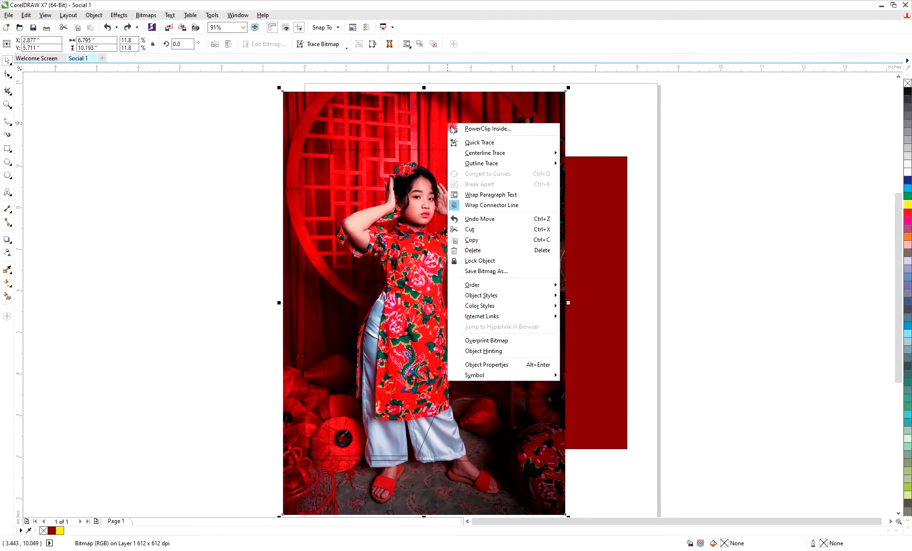
# Step: PowerClip the portrait photo inside the slanted frame
pyautogui.click(463, 123)
pyautogui.click(453, 199)
# Step: PowerClip the lower triangle inside the slanted photo frame
pyautogui.click(449, 405)
pyautogui.rightClick(461, 422)
pyautogui.click(497, 181)
pyautogui.click(457, 283)
# Step: Open the photo frame's PowerClip contents for editing and fill the triangle with red
pyautogui.rightClick(434, 240)
pyautogui.click(456, 284)
pyautogui.click(908, 215)
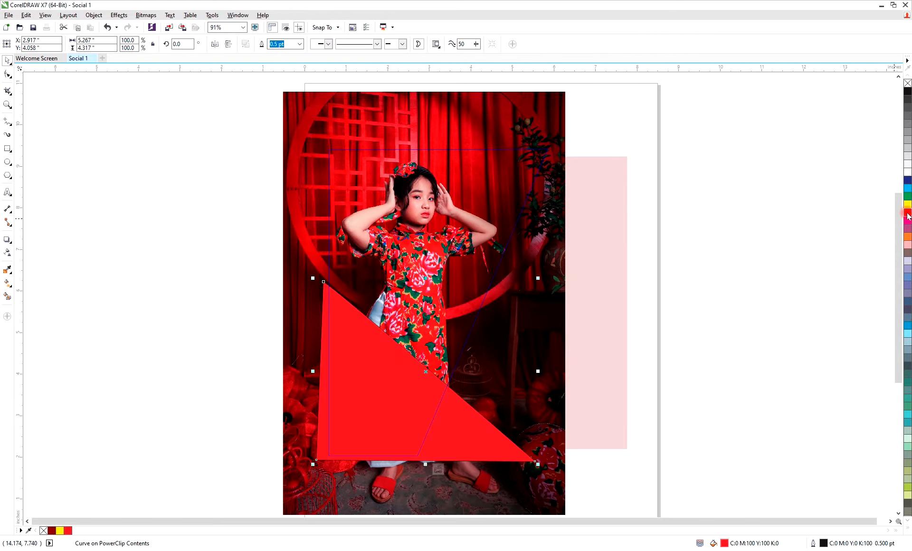
# Step: Change the red swatch in the document palette to the dark maroon C44 M89 Y81 K67
pyautogui.doubleClick(68, 530)
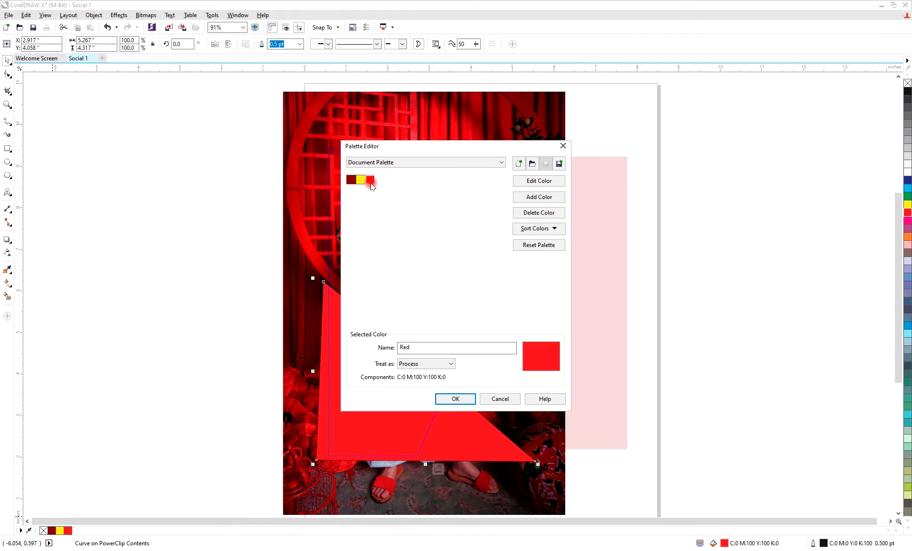
pyautogui.doubleClick(370, 183)
pyautogui.click(494, 168)
pyautogui.moveTo(566, 211); pyautogui.dragTo(583, 278)
pyautogui.click(594, 343)
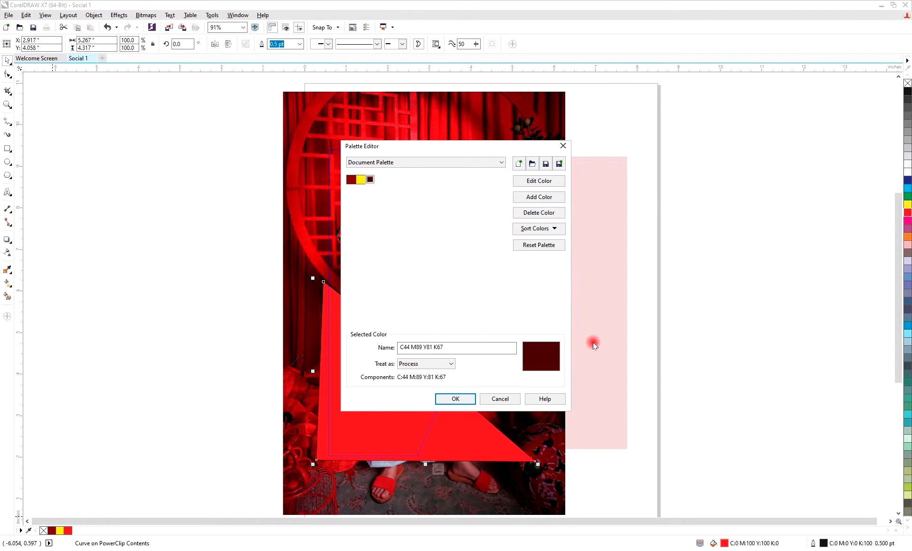
pyautogui.click(461, 398)
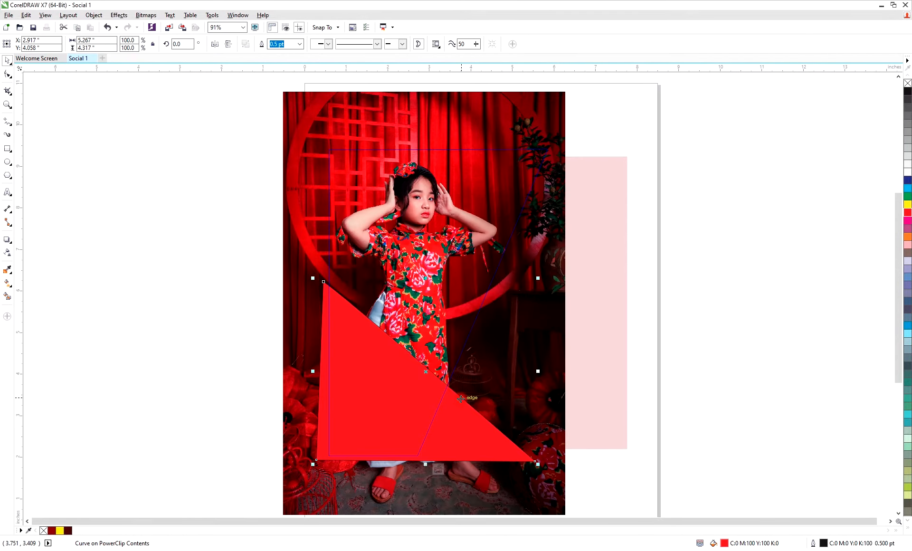
# Step: Fill the clipped triangle with dark maroon C44 M89 Y81 K67 and finish editing the PowerClip contents
pyautogui.click(67, 530)
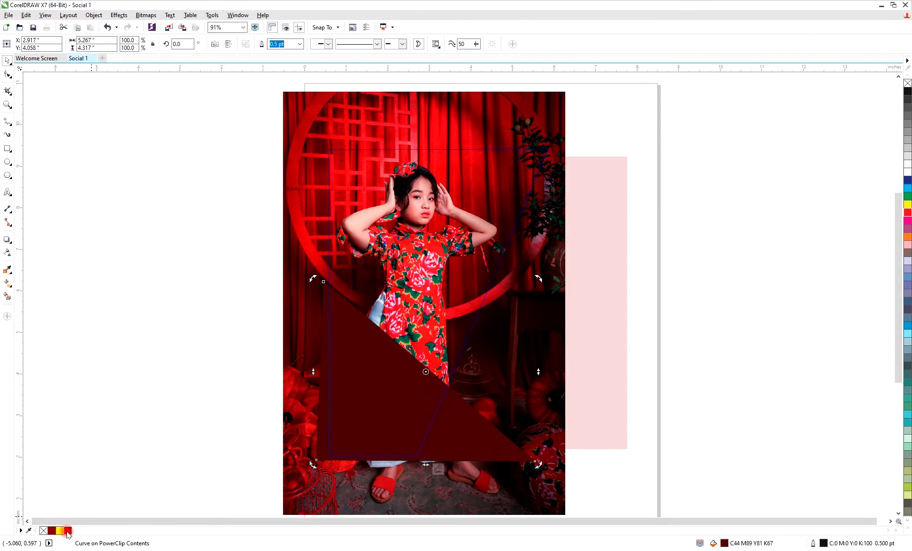
pyautogui.rightClick(438, 237)
pyautogui.moveTo(472, 277)
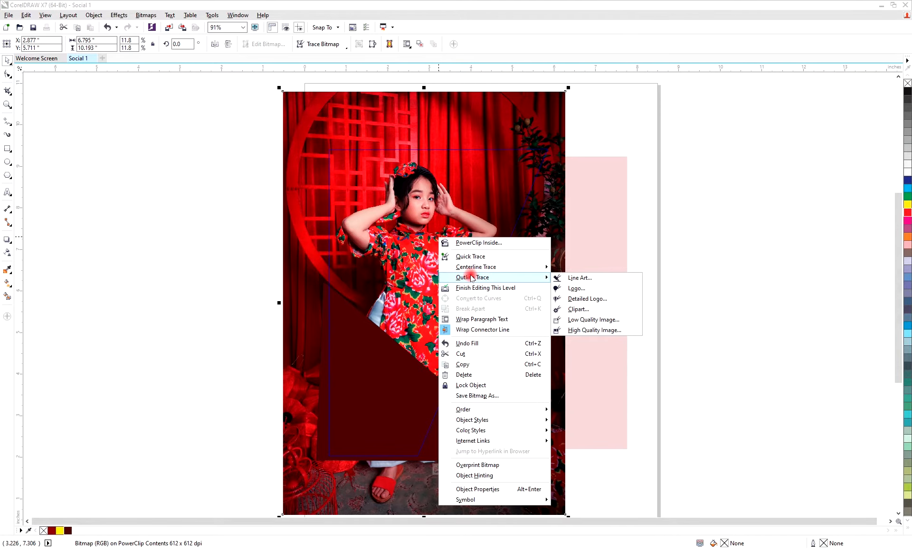
pyautogui.click(486, 288)
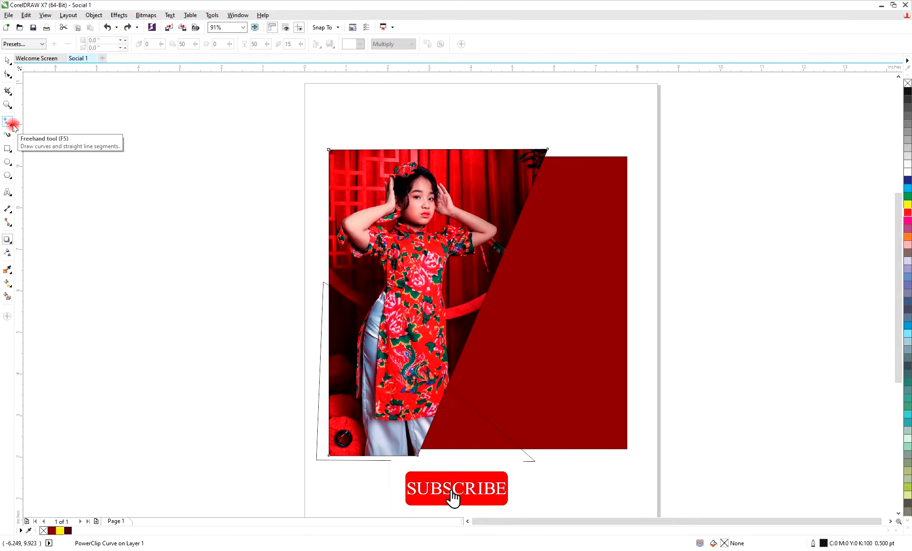
# Step: Draw a slanted four-sided band about 5.46 by 7.98 in over the photo's diagonal edge with the Pen tool and fill it dark maroon
pyautogui.click(13, 124)
pyautogui.click(22, 151)
pyautogui.click(528, 137)
pyautogui.click(383, 473)
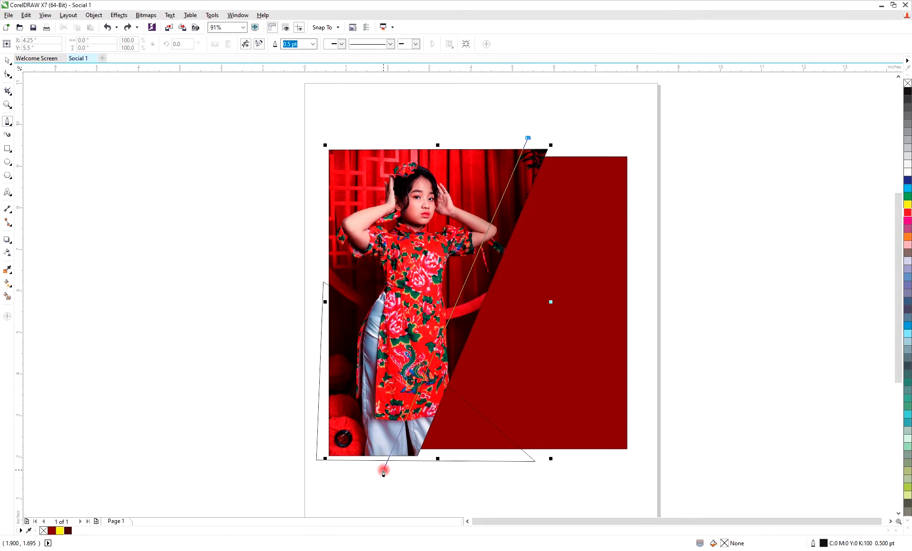
pyautogui.moveTo(384, 472); pyautogui.dragTo(470, 472)
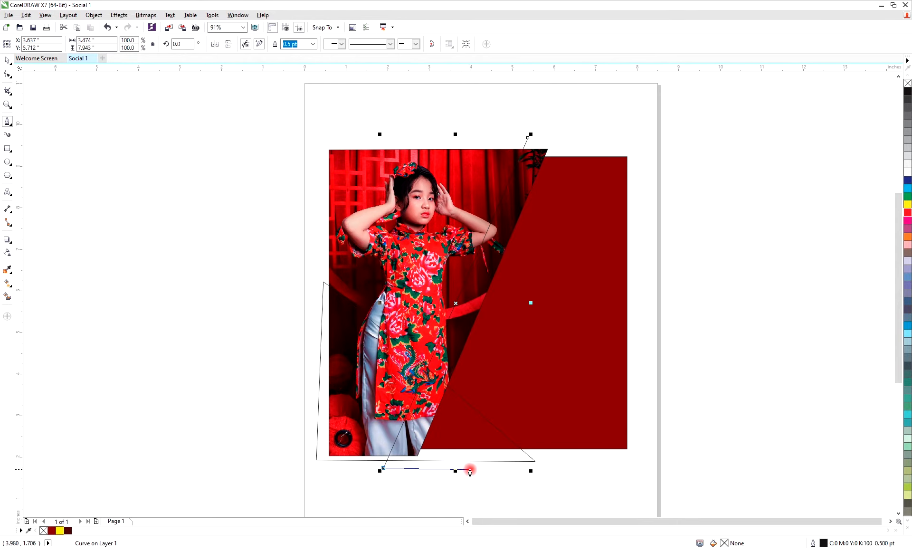
pyautogui.click(470, 471)
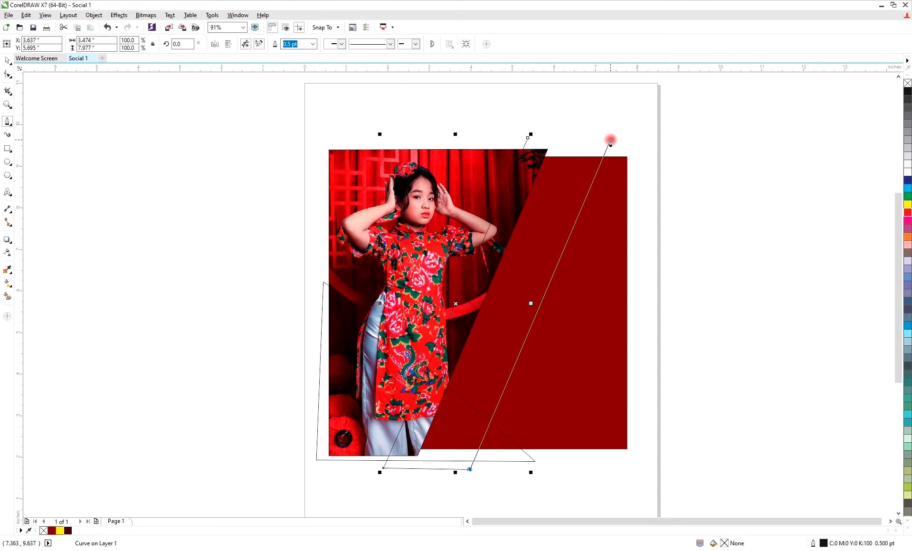
pyautogui.click(610, 139)
pyautogui.click(528, 138)
pyautogui.press('space')
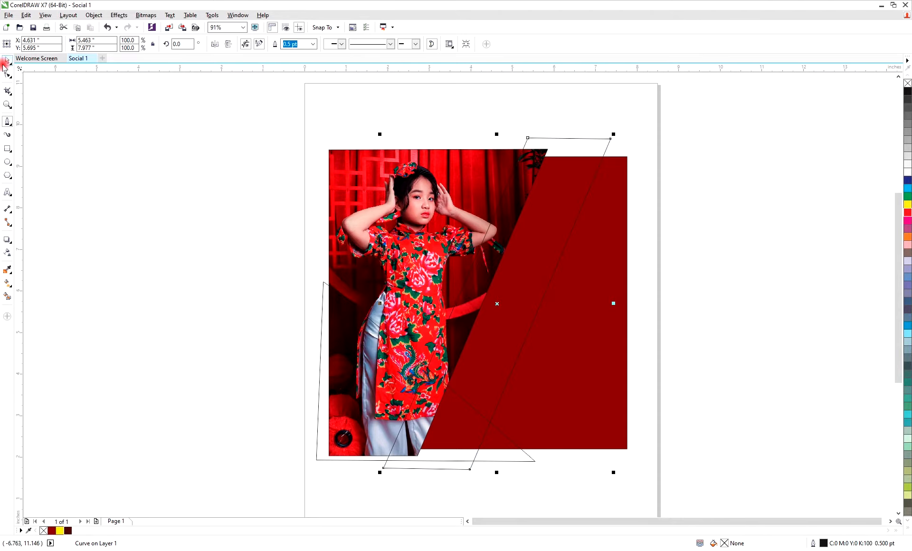
pyautogui.click(68, 530)
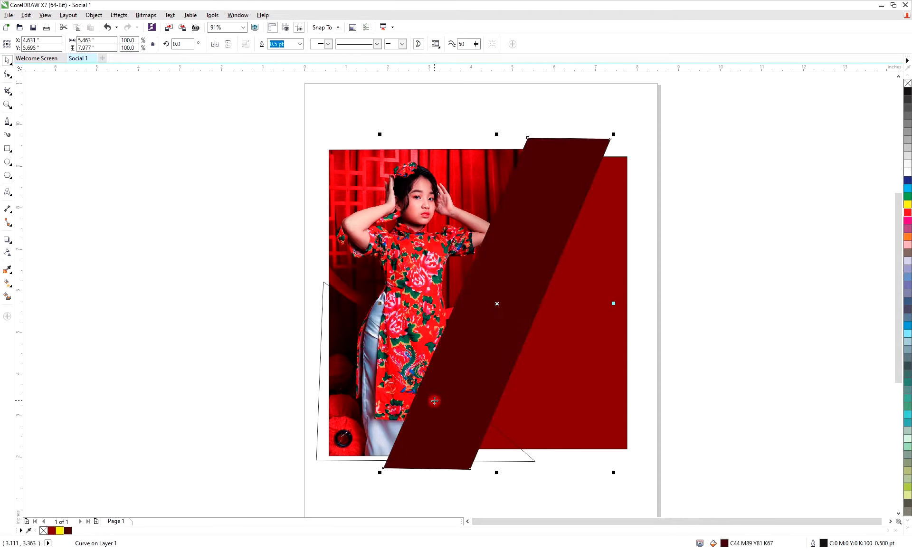
# Step: Apply a linear transparency at about 161.3° to the dark maroon band, fading it out toward the girl
pyautogui.click(8, 252)
pyautogui.moveTo(538, 314); pyautogui.dragTo(461, 281)
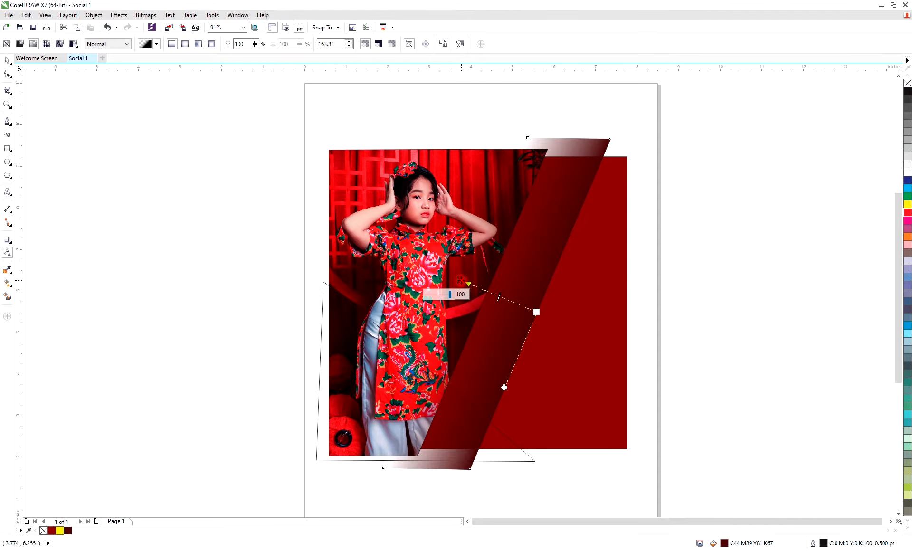
pyautogui.moveTo(536, 313); pyautogui.dragTo(511, 305)
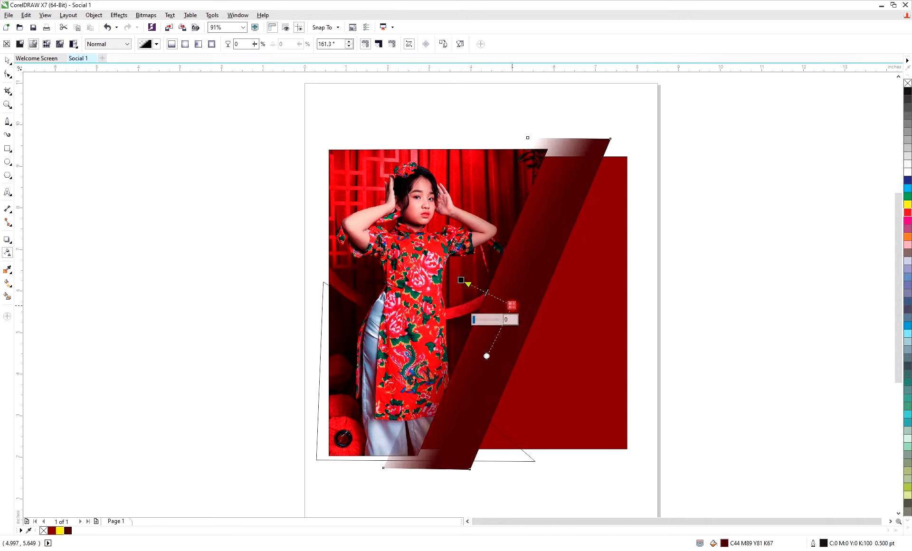
pyautogui.moveTo(461, 279)
pyautogui.mouseDown()
pyautogui.moveTo(448, 275)
pyautogui.moveTo(472, 283)
pyautogui.mouseUp()
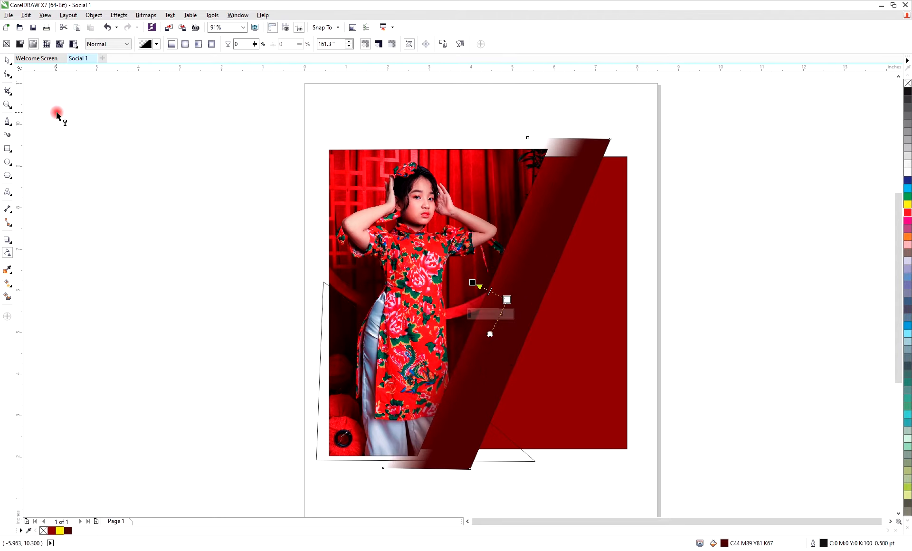
pyautogui.click(7, 60)
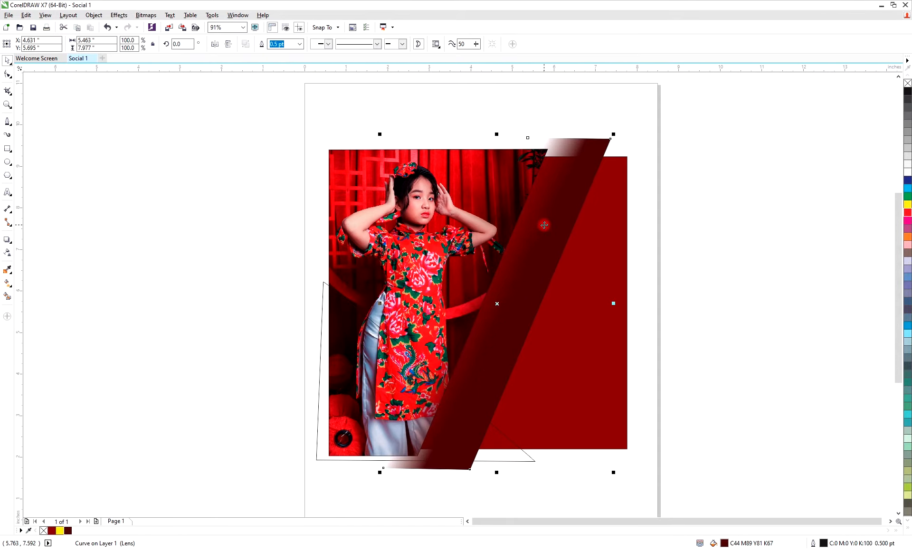
# Step: PowerClip the faded maroon band inside the slanted photo frame
pyautogui.click(571, 149)
pyautogui.rightClick(571, 149)
pyautogui.click(585, 155)
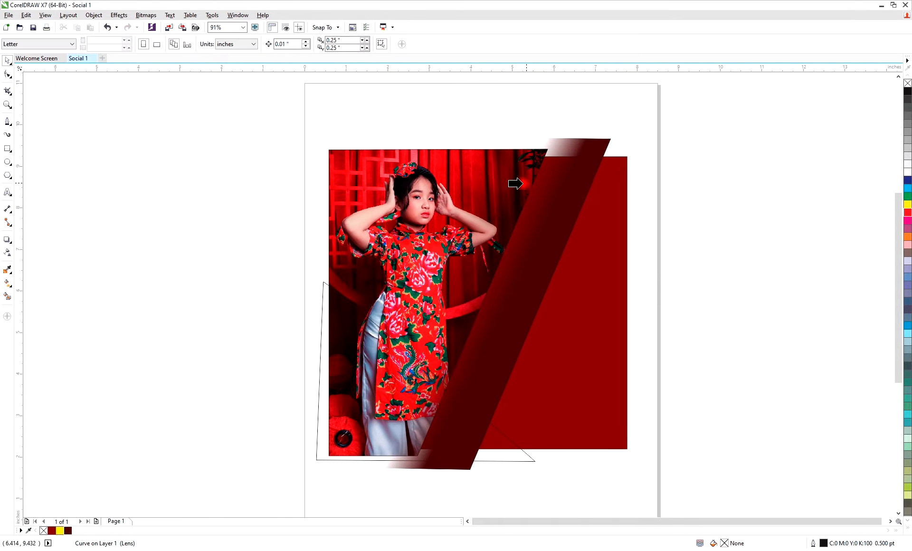
pyautogui.click(522, 183)
# Step: Edit the photo frame's PowerClip contents and move the maroon band over its diagonal edge, centred at about X 3.854, Y 5.637 in
pyautogui.rightClick(467, 194)
pyautogui.click(489, 243)
pyautogui.moveTo(525, 293); pyautogui.dragTo(499, 295)
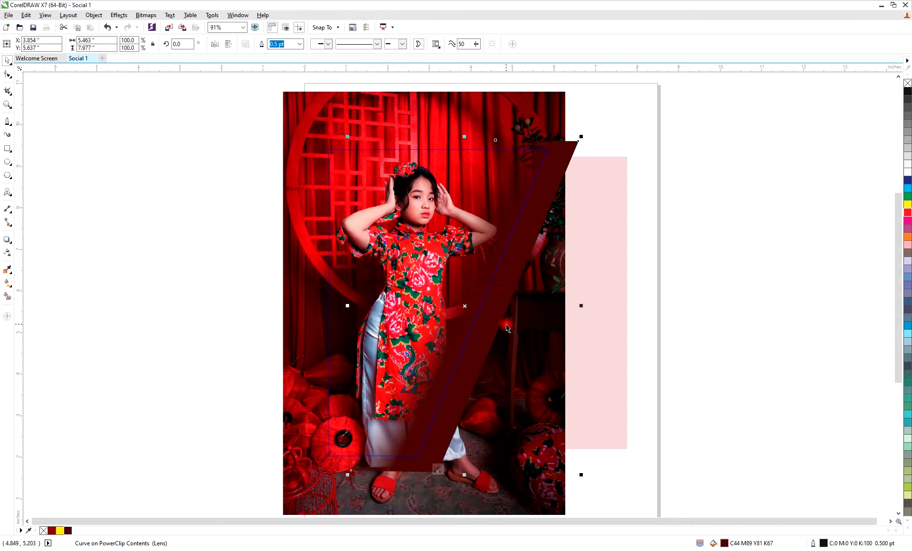
pyautogui.rightClick(490, 269)
pyautogui.click(494, 268)
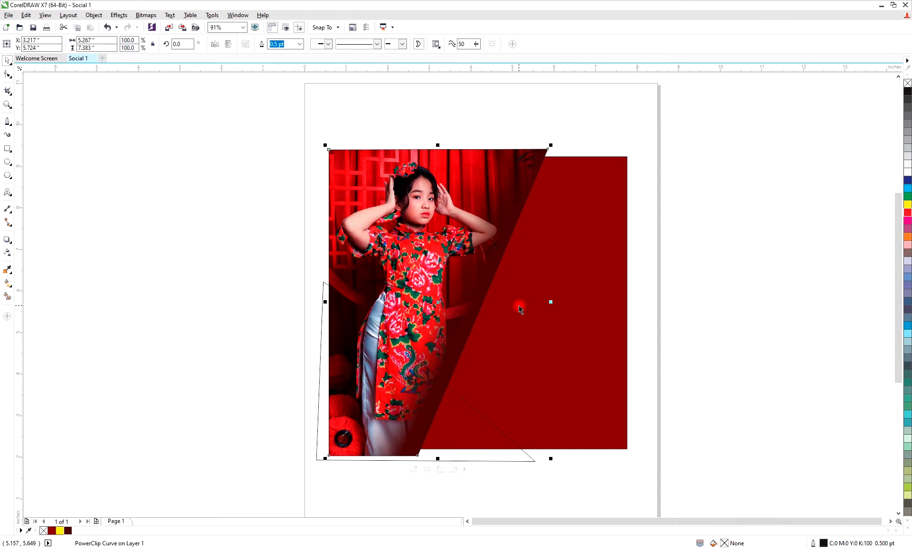
# Step: Add a drop shadow to the photo frame, change its feathering direction and set its opacity to about 92
pyautogui.click(8, 239)
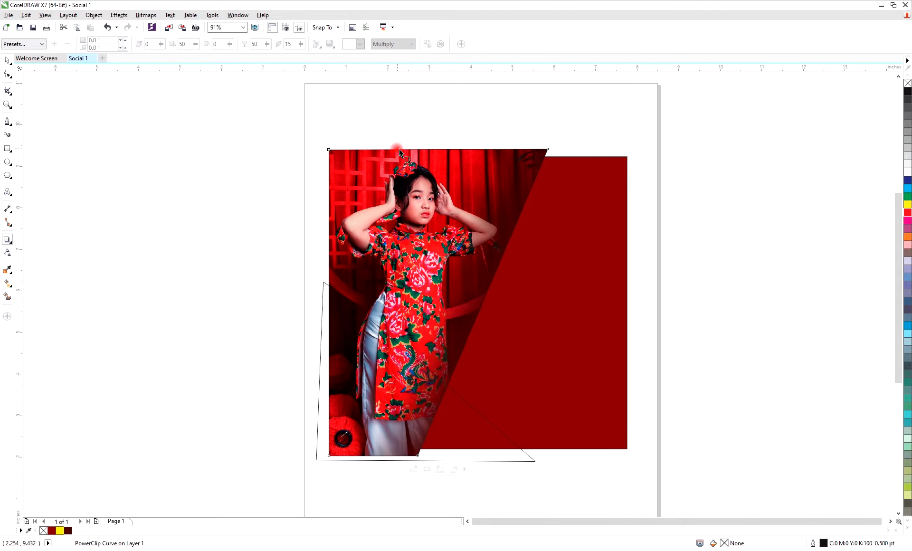
pyautogui.moveTo(437, 150); pyautogui.dragTo(438, 470)
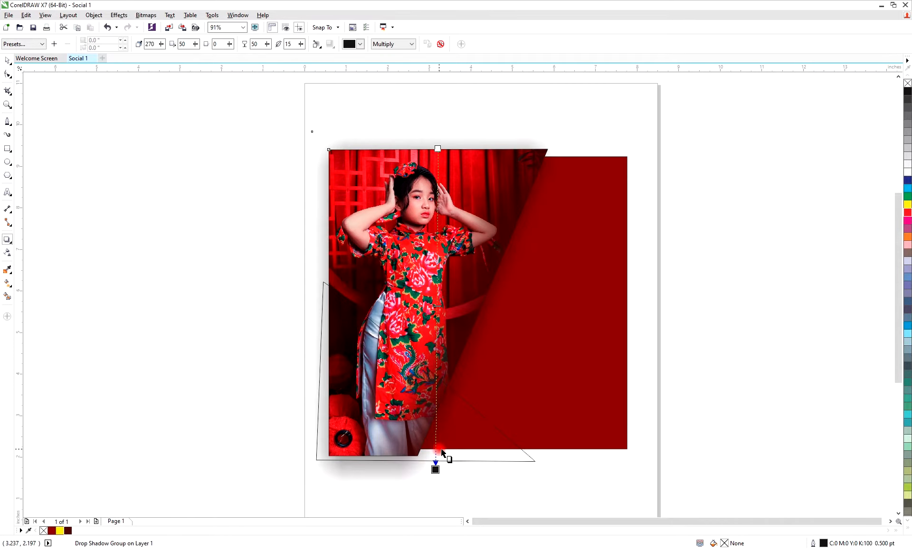
pyautogui.click(316, 44)
pyautogui.click(333, 85)
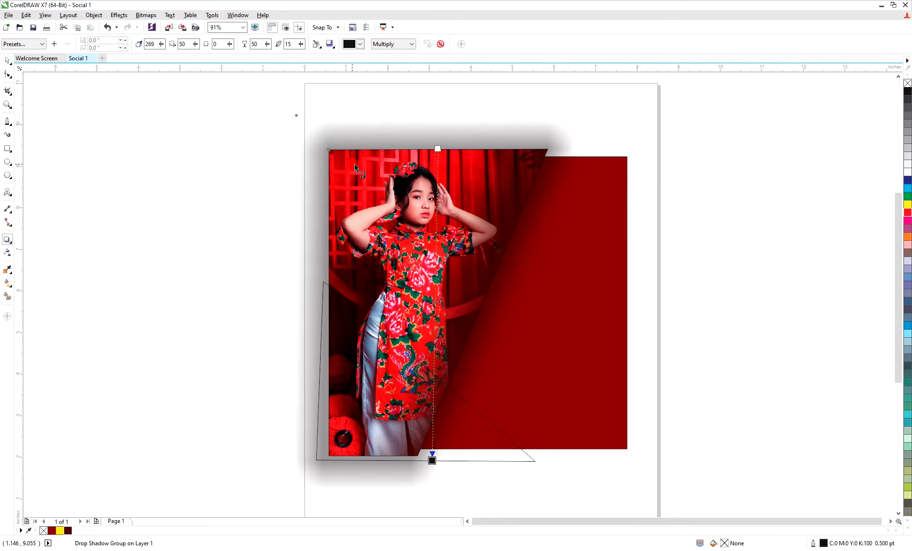
pyautogui.moveTo(433, 303); pyautogui.dragTo(427, 429)
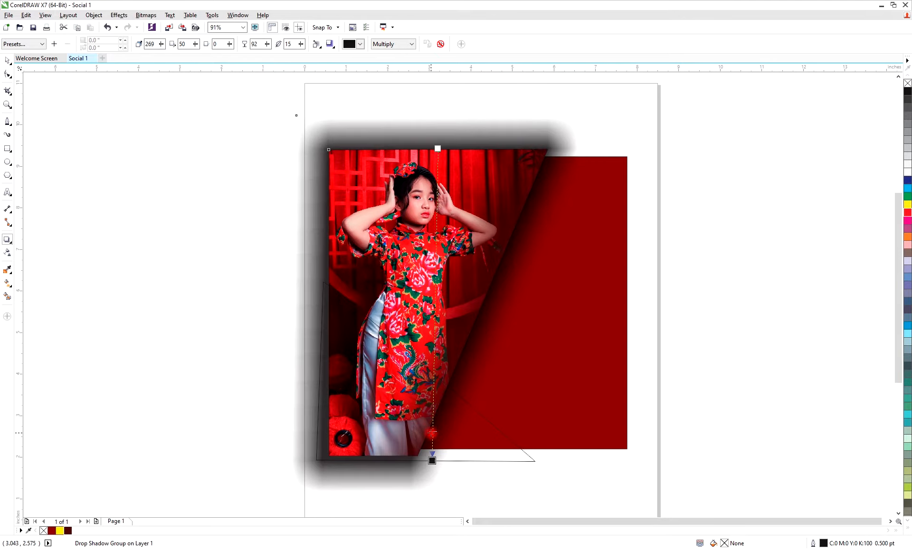
# Step: Set the photo frame's drop shadow feathering to 5 and its opacity to 39
pyautogui.moveTo(294, 44); pyautogui.dragTo(248, 43)
pyautogui.write('5')
pyautogui.press('Return')
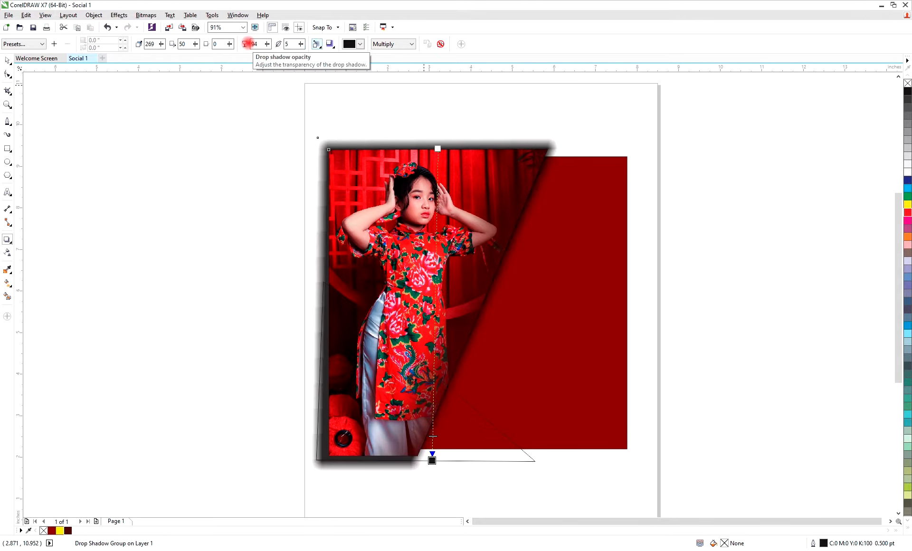
pyautogui.moveTo(433, 313); pyautogui.dragTo(436, 307)
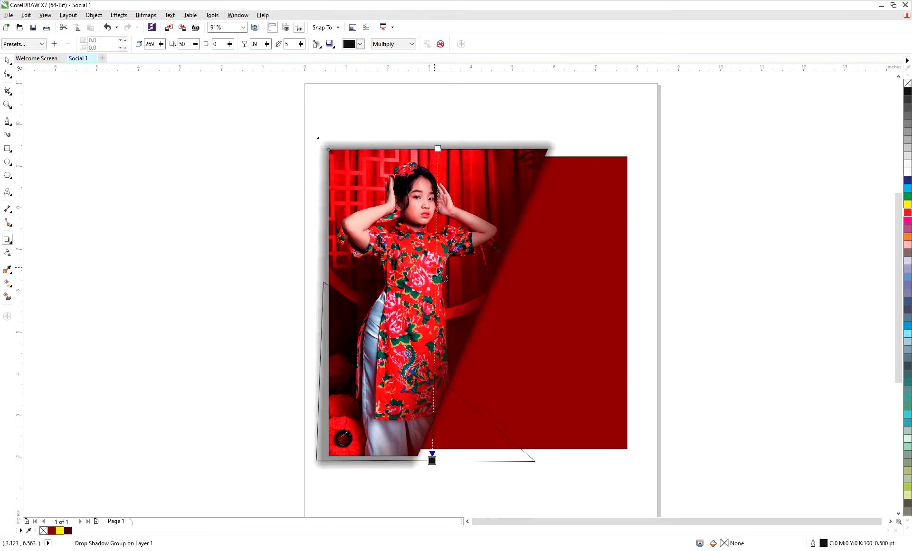
# Step: Add a drop shadow to the lower triangle, directed straight upward from its bottom edge
pyautogui.click(10, 77)
pyautogui.click(128, 267)
pyautogui.click(7, 60)
pyautogui.click(151, 241)
pyautogui.click(465, 461)
pyautogui.click(8, 242)
pyautogui.moveTo(426, 460); pyautogui.dragTo(425, 267)
# Step: Set the triangle's shadow feathering direction to Middle and its feathering to 5
pyautogui.click(316, 44)
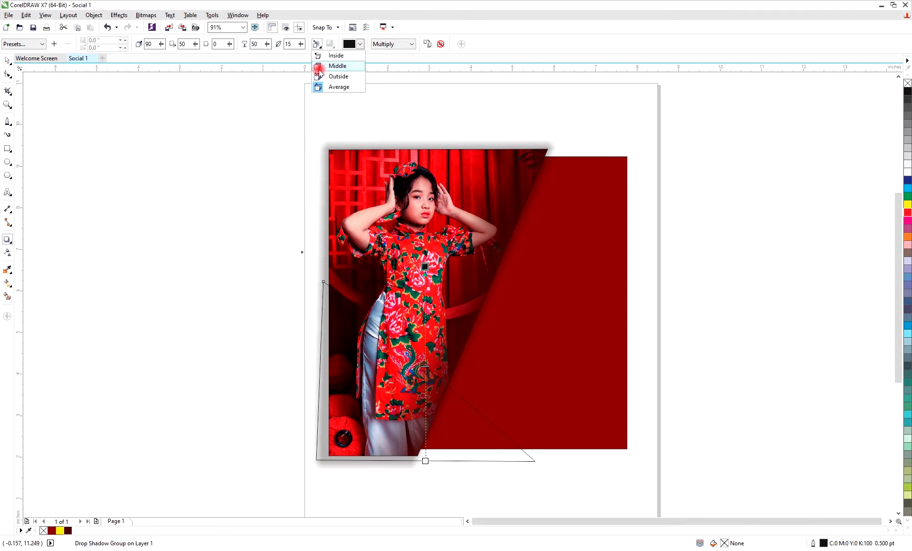
pyautogui.click(333, 65)
pyautogui.write('5')
pyautogui.press('Return')
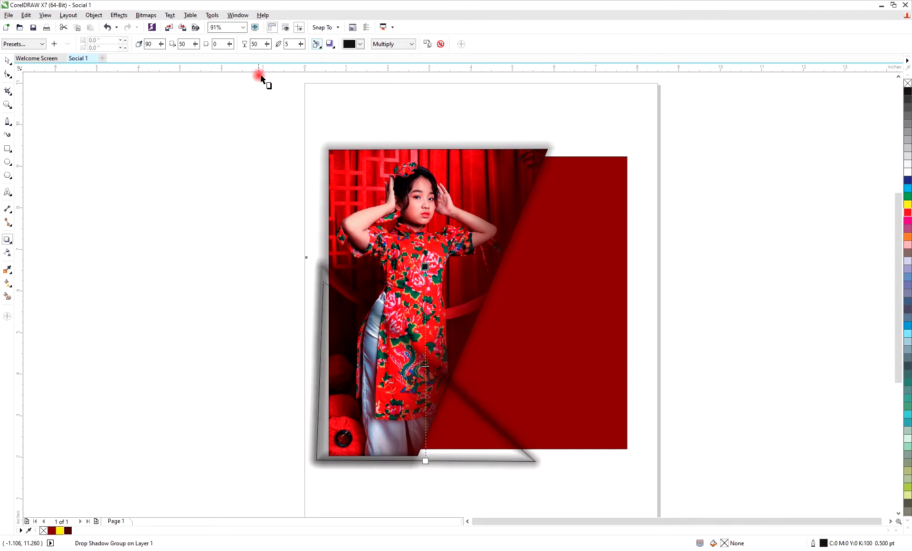
# Step: Lower the triangle's shadow opacity to 15, adjust the shadow's offset and undo the last adjustment
pyautogui.moveTo(267, 44); pyautogui.dragTo(258, 60)
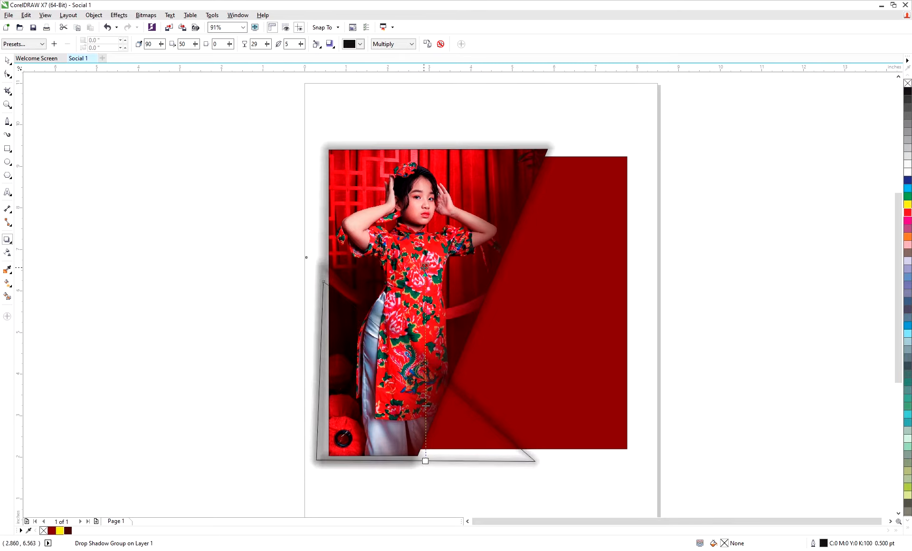
pyautogui.moveTo(425, 267); pyautogui.dragTo(417, 271)
pyautogui.moveTo(424, 407); pyautogui.dragTo(425, 433)
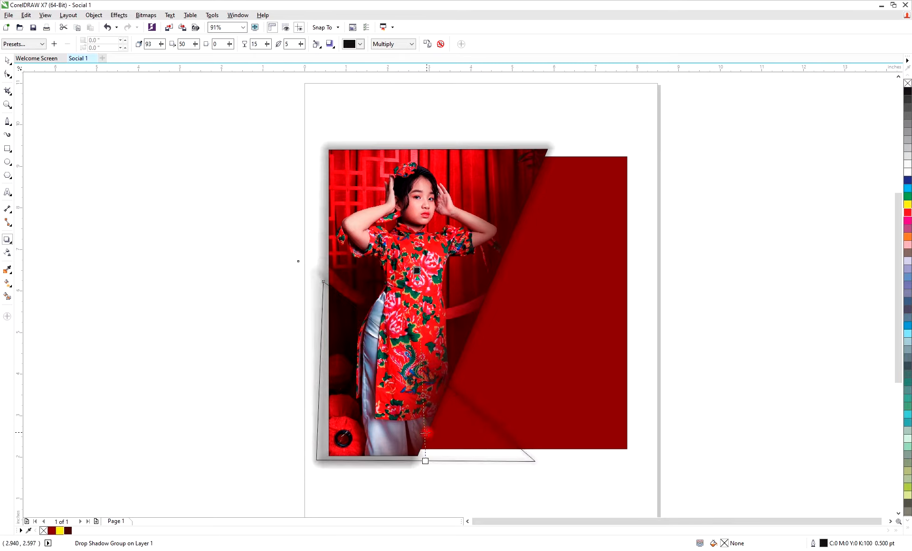
pyautogui.moveTo(417, 271)
pyautogui.mouseDown()
pyautogui.moveTo(440, 275)
pyautogui.moveTo(426, 271)
pyautogui.mouseUp()
pyautogui.hotkey('ctrl', 'z')
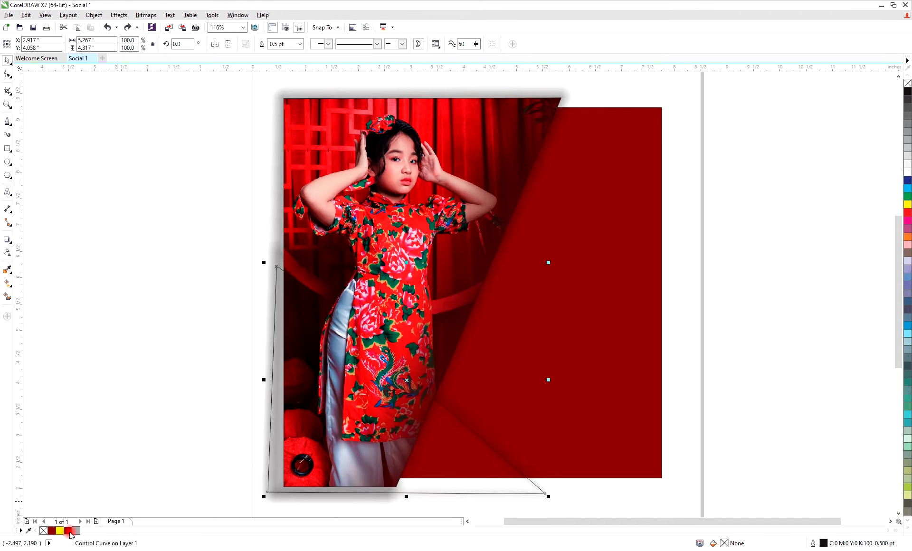
# Step: Fill the triangle dark maroon without an outline, and PowerClip it together with the photo frame inside the dark red square
pyautogui.click(69, 533)
pyautogui.rightClick(908, 83)
pyautogui.moveTo(180, 89); pyautogui.dragTo(567, 496)
pyautogui.click(460, 142)
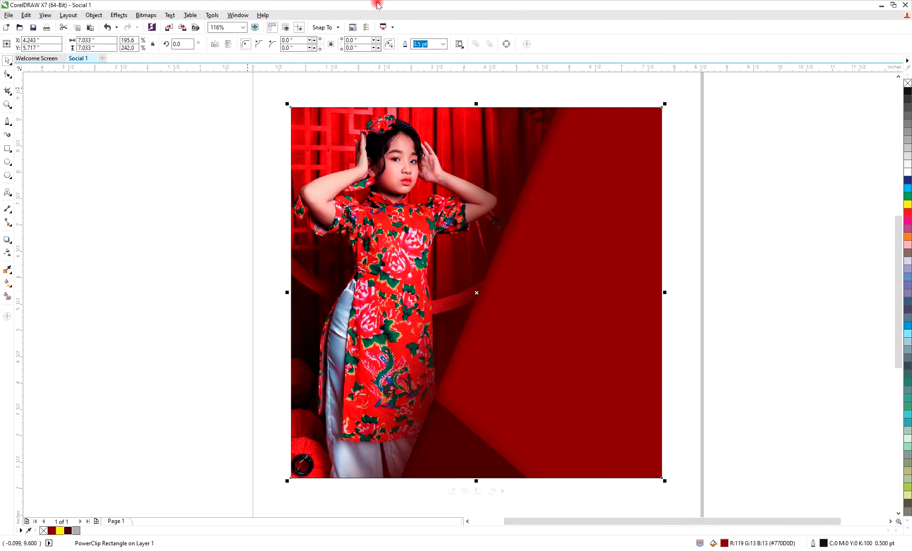
# Step: Add the artistic text "KIDS" beside the page and set its font to Wicked Grit
pyautogui.click(8, 192)
pyautogui.click(114, 232)
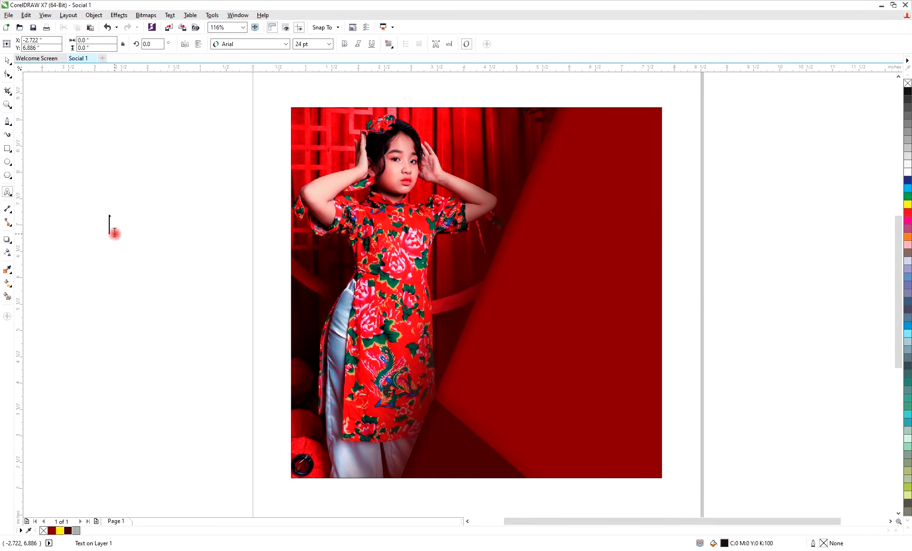
pyautogui.write('KIDS')
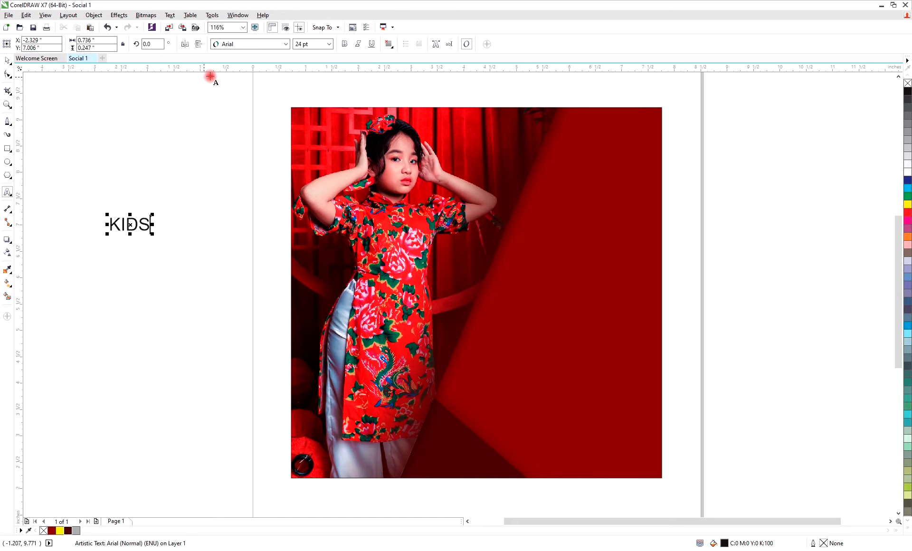
pyautogui.click(287, 44)
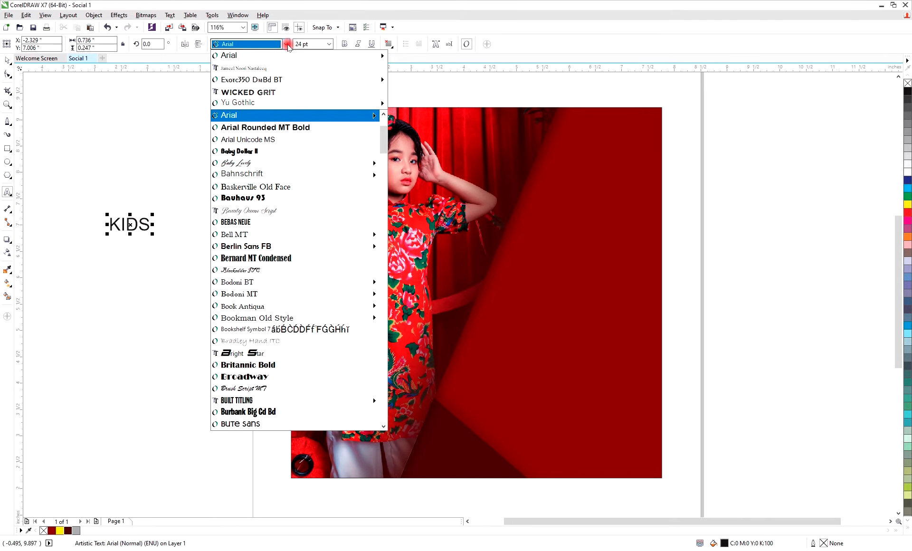
pyautogui.click(282, 92)
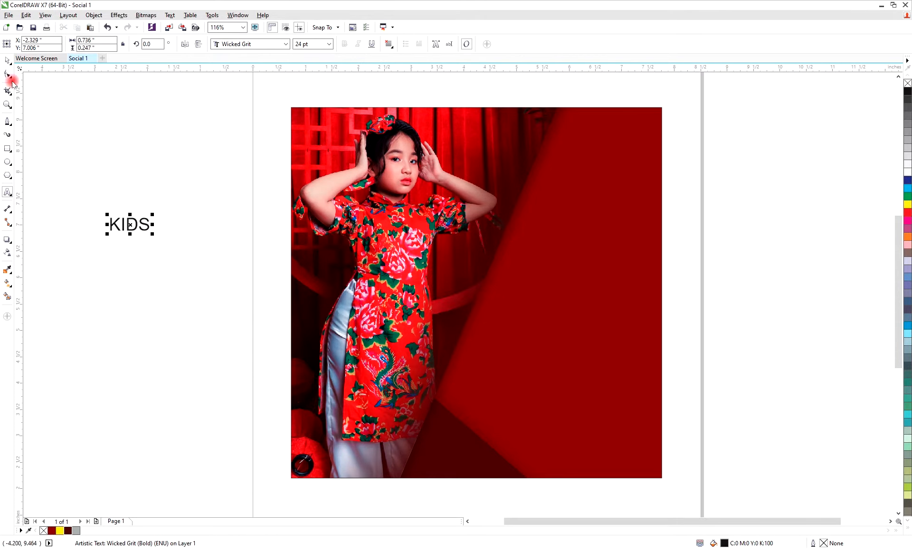
# Step: Try to set the font of the KIDS text to LEMON MILK
pyautogui.click(285, 44)
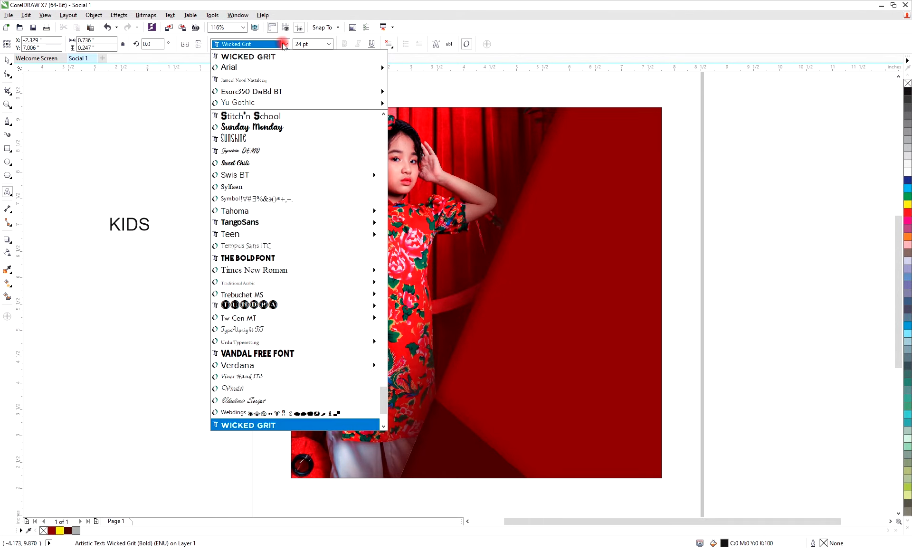
pyautogui.write('Lemon Jelly Personal Us')
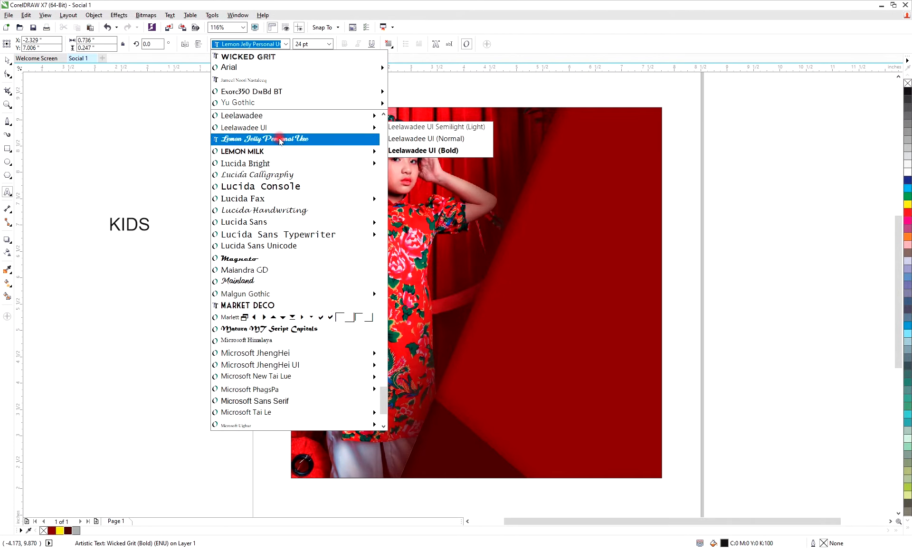
pyautogui.click(279, 150)
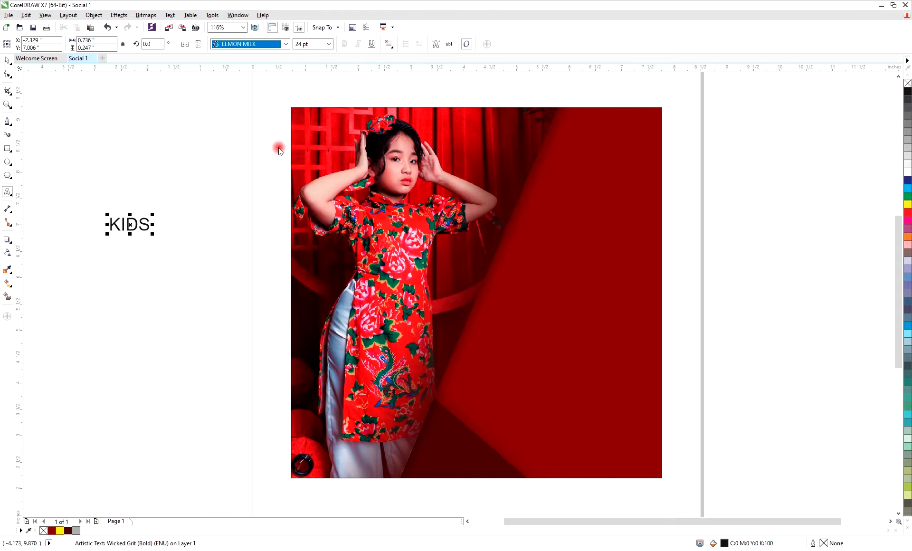
# Step: Move the KIDS text onto the upper part of the plain dark red area and enlarge it
pyautogui.click(8, 62)
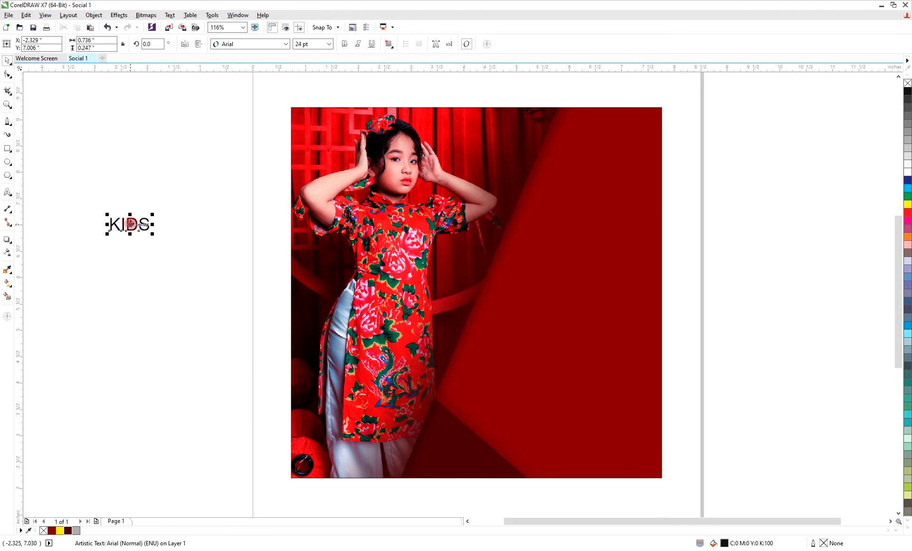
pyautogui.moveTo(130, 223); pyautogui.dragTo(545, 217)
pyautogui.moveTo(581, 191); pyautogui.dragTo(578, 199)
# Step: Add the artistic text "COLLECTION" beside the page and set its font to LEMON MILK
pyautogui.click(8, 192)
pyautogui.click(111, 216)
pyautogui.write('COLLECTION')
pyautogui.press('Escape')
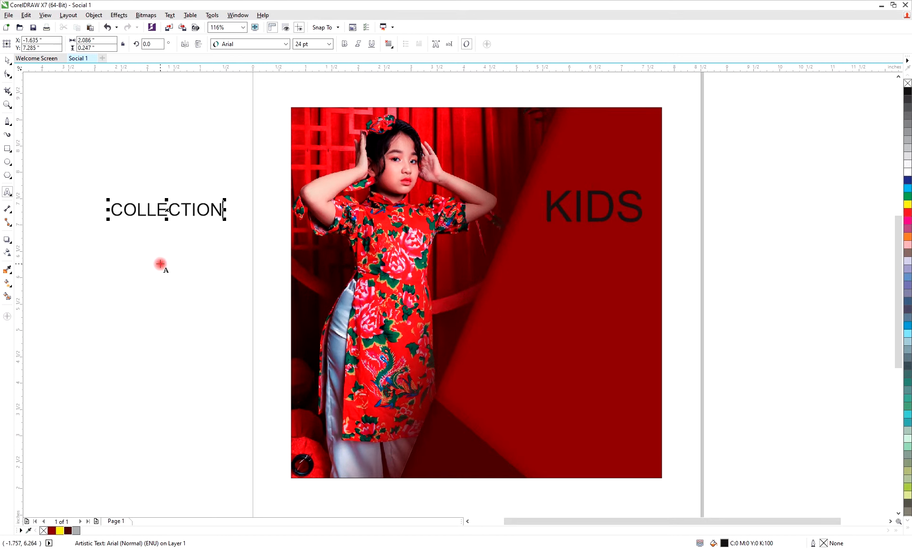
pyautogui.click(8, 60)
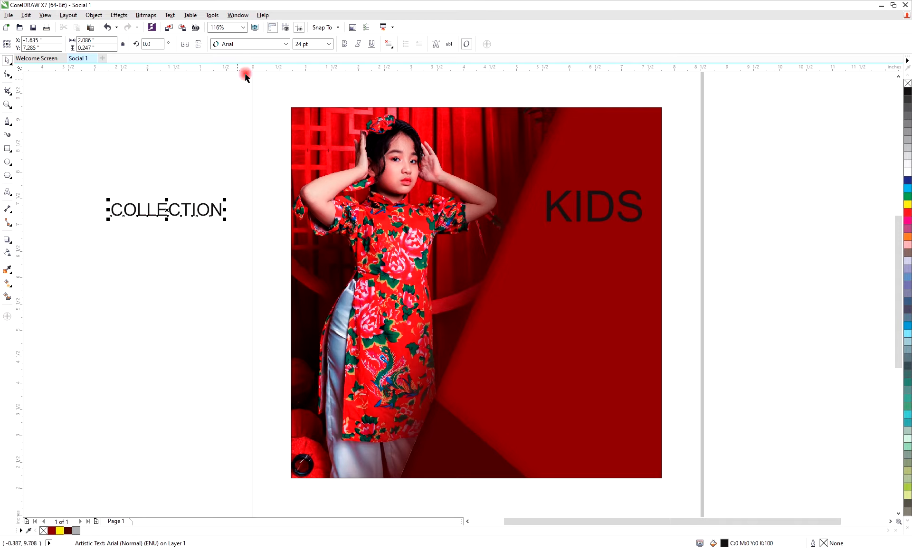
pyautogui.click(286, 43)
pyautogui.click(279, 67)
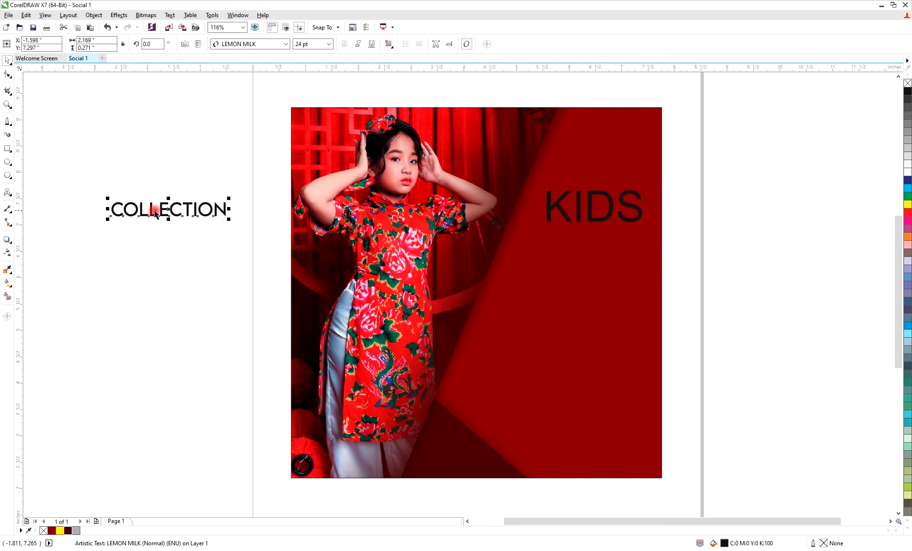
# Step: Place COLLECTION directly beneath KIDS and enlarge KIDS to about 2.15 inches wide so both words line up
pyautogui.moveTo(151, 207); pyautogui.dragTo(573, 236)
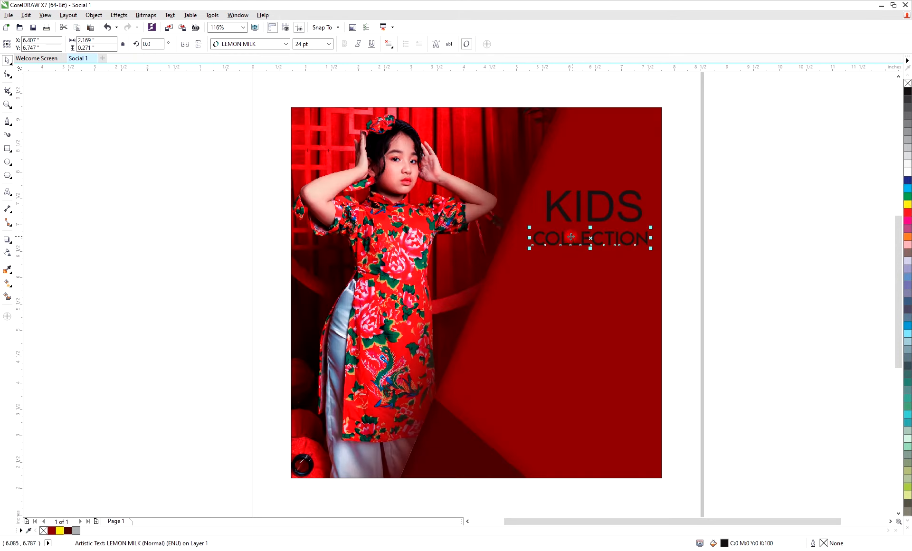
pyautogui.click(572, 221)
pyautogui.moveTo(543, 225); pyautogui.dragTo(524, 236)
pyautogui.moveTo(582, 196); pyautogui.dragTo(588, 197)
pyautogui.click(575, 245)
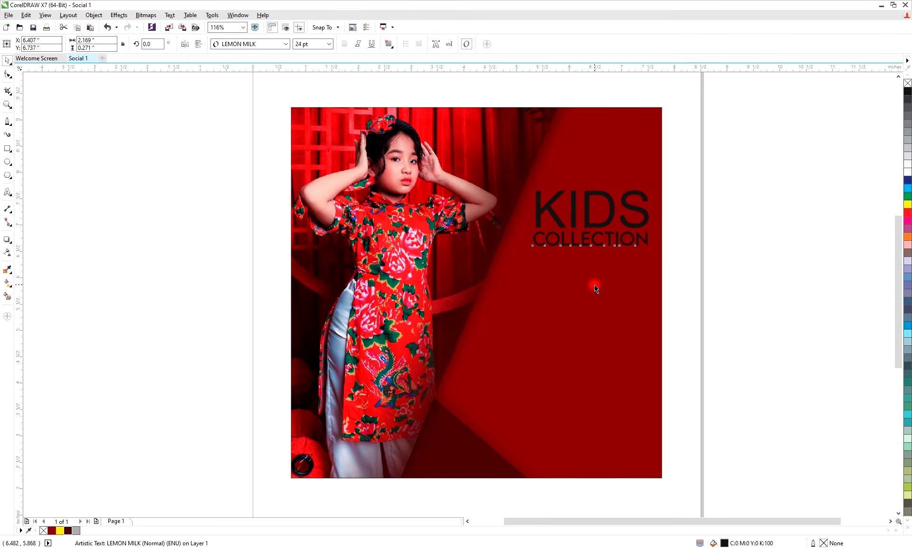
pyautogui.click(595, 286)
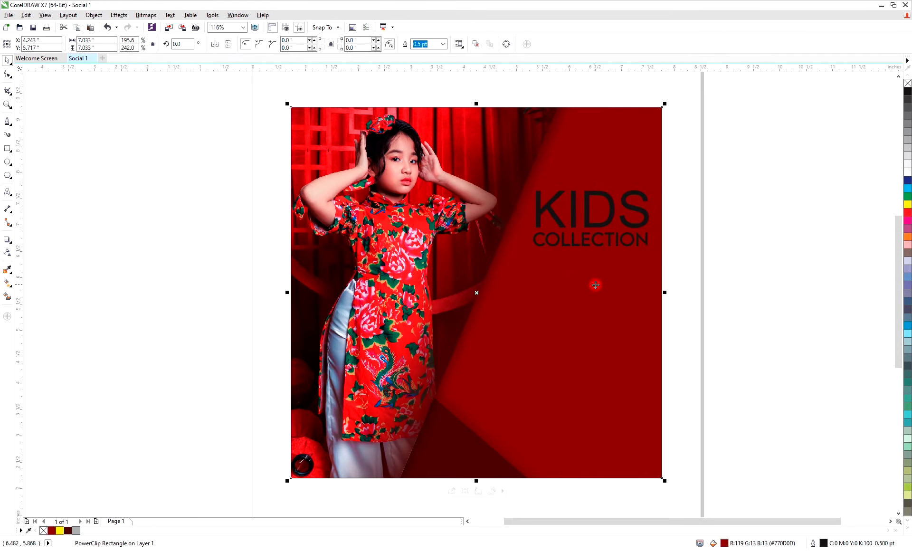
# Step: Fill the KIDS text white and the COLLECTION text yellow
pyautogui.click(589, 208)
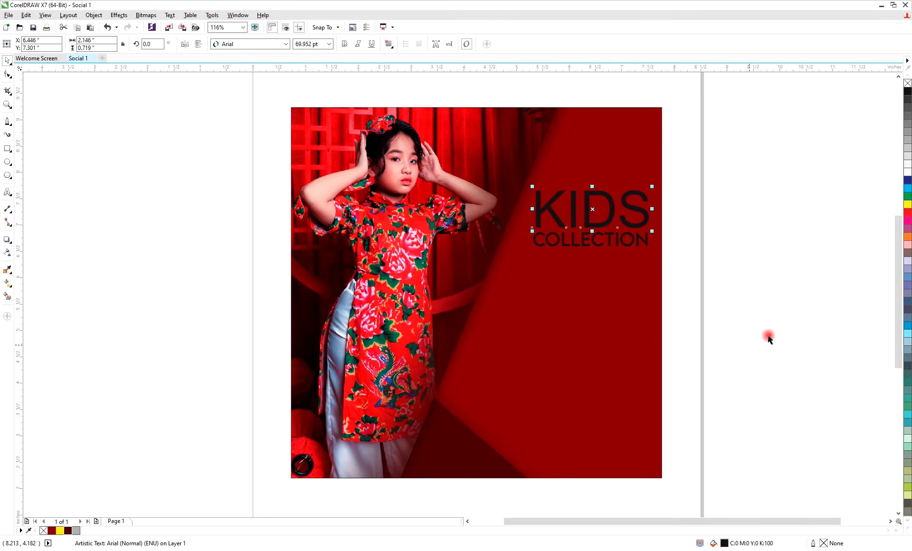
pyautogui.click(908, 173)
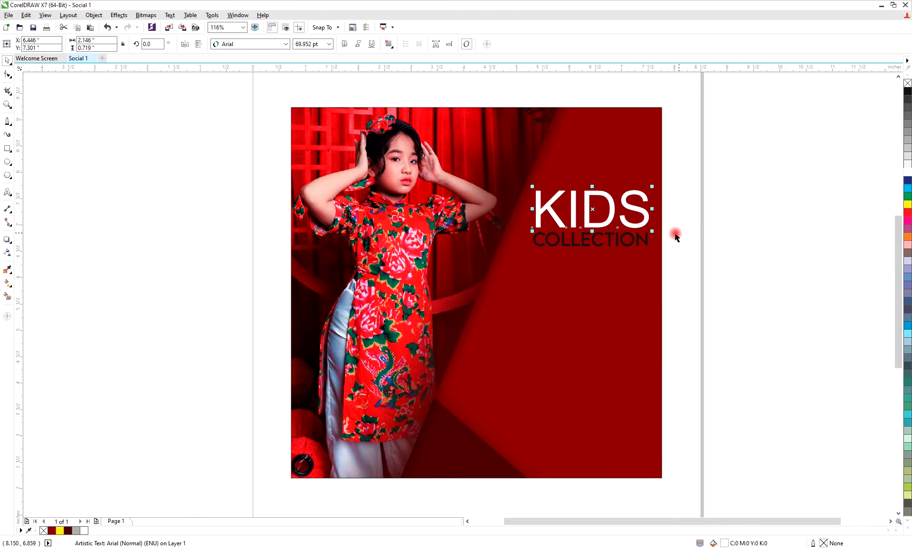
pyautogui.click(588, 241)
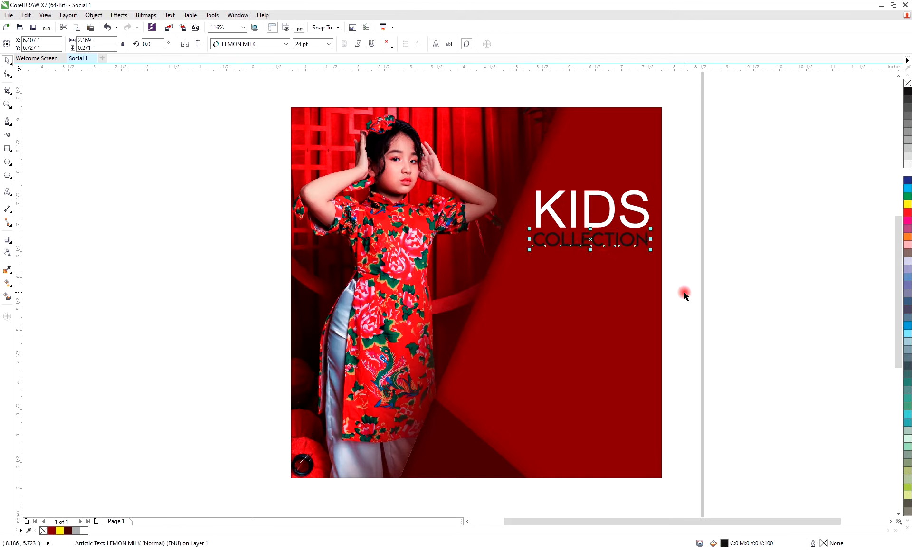
pyautogui.click(906, 204)
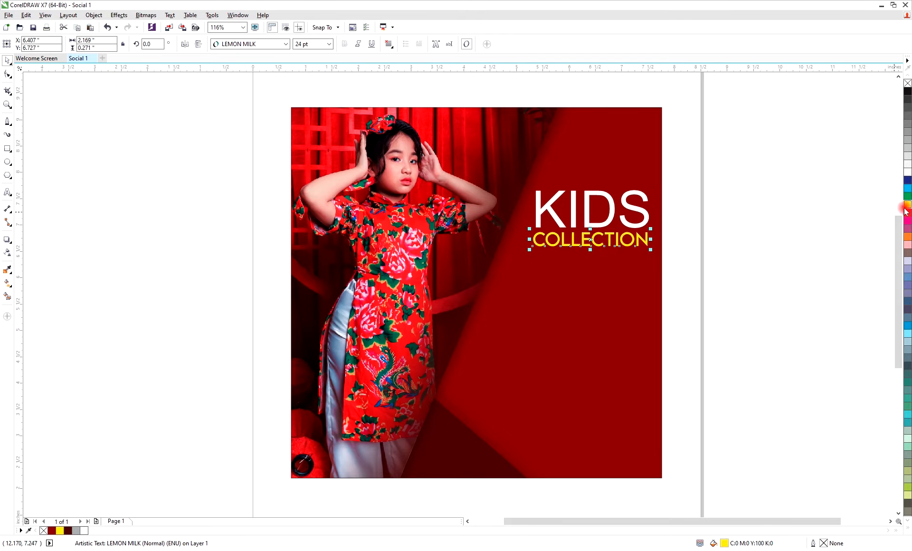
pyautogui.click(696, 304)
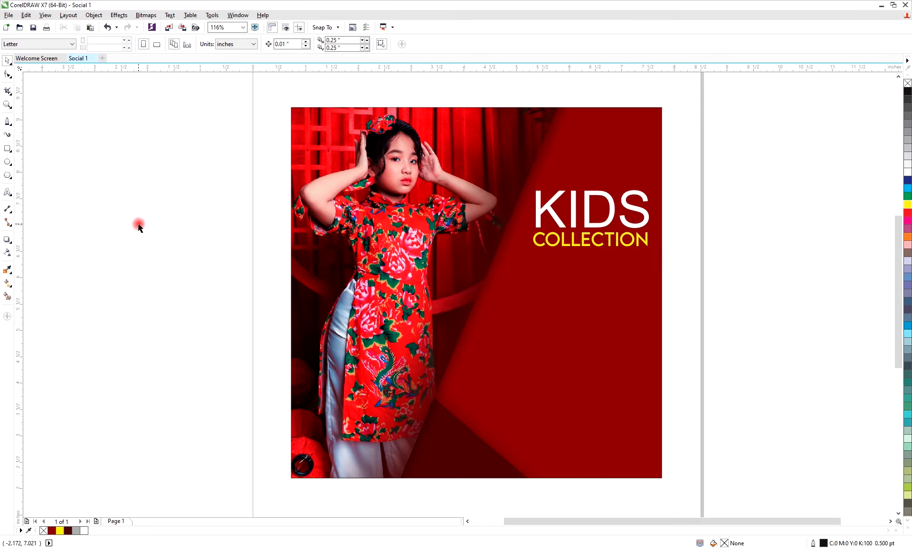
# Step: Move KIDS and COLLECTION together slightly lower on the dark red area
pyautogui.moveTo(693, 167); pyautogui.dragTo(515, 297)
pyautogui.moveTo(589, 205); pyautogui.dragTo(589, 226)
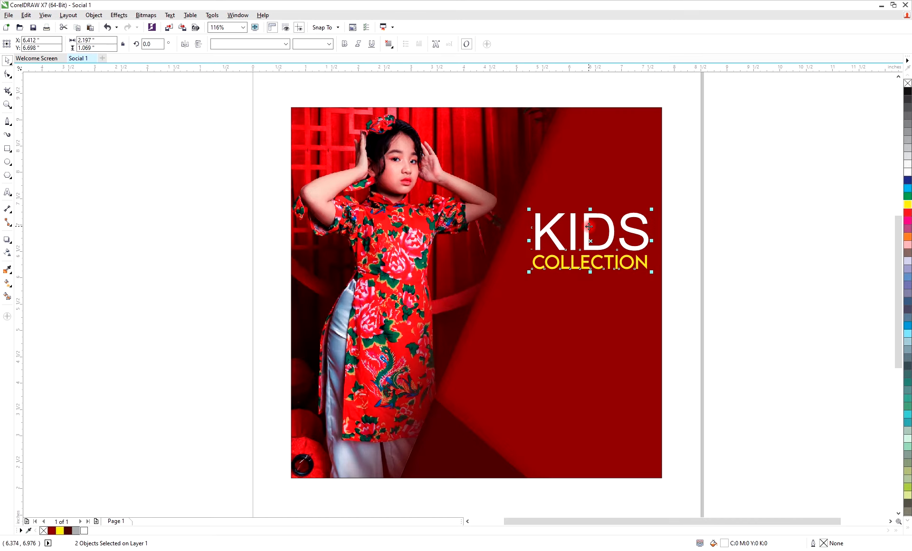
pyautogui.click(680, 177)
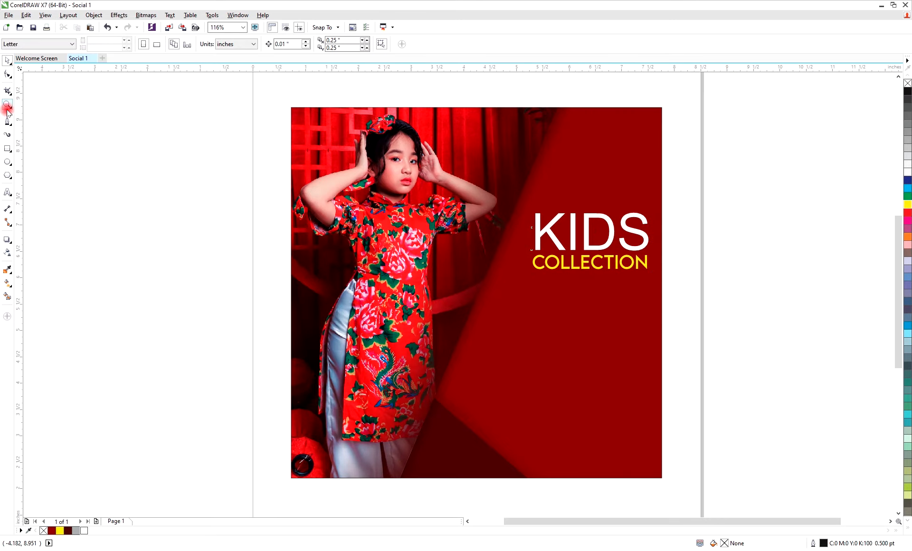
# Step: Add the artistic text "LOGO" beside the page and set its font to Baby Dollar II
pyautogui.click(9, 190)
pyautogui.click(126, 216)
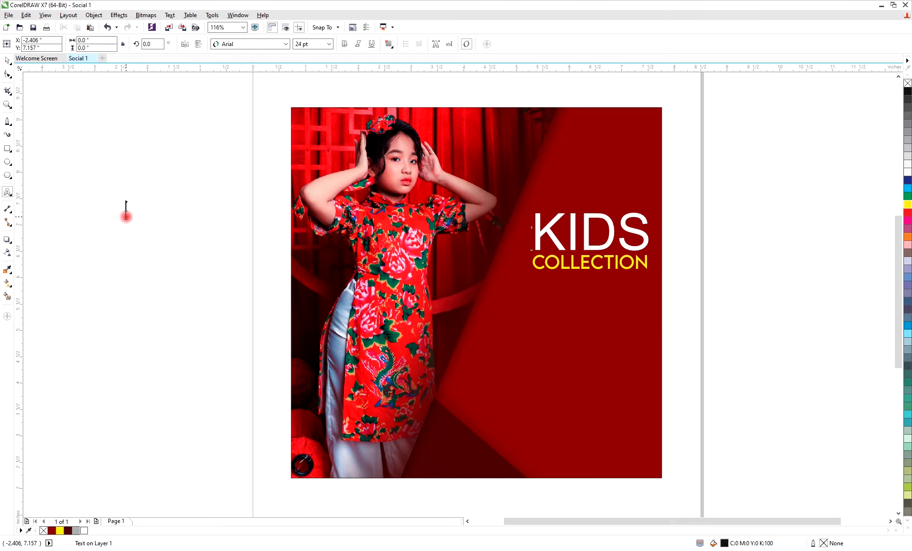
pyautogui.write('LOGO')
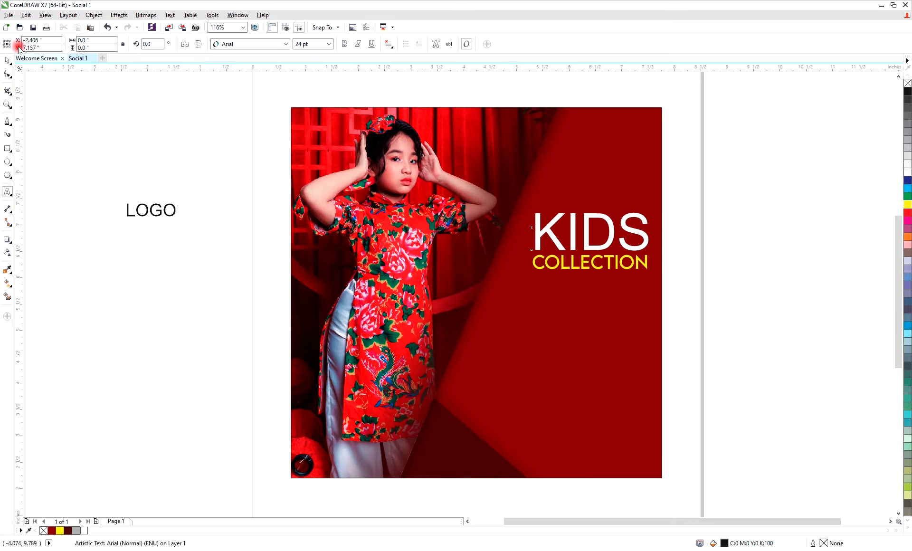
pyautogui.hotkey('ctrl', 'space')
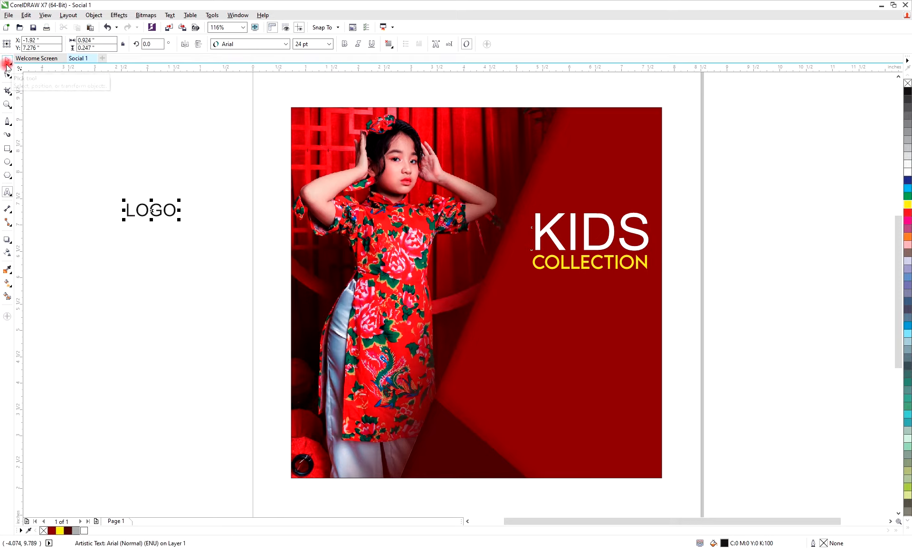
pyautogui.click(280, 44)
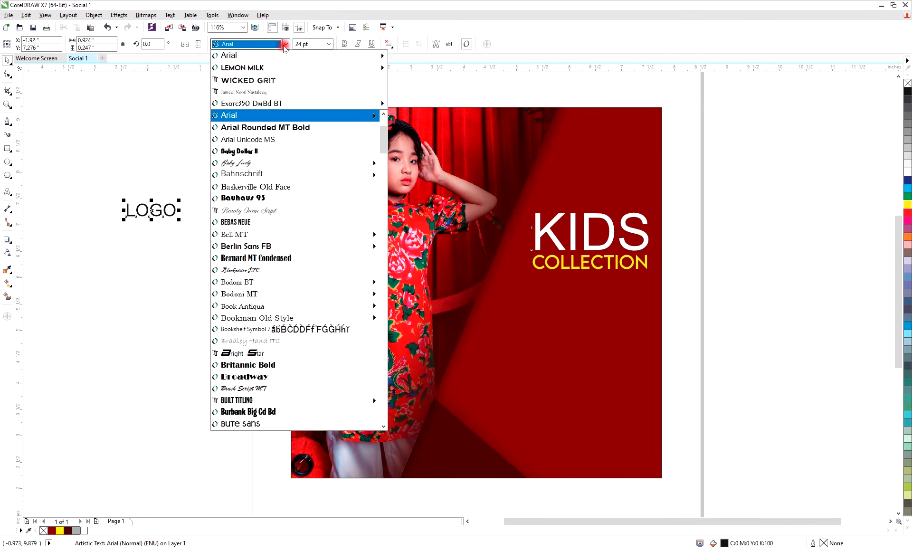
pyautogui.click(267, 156)
# Step: Place the LOGO text centred above the KIDS headline and fill it white
pyautogui.click(130, 210)
pyautogui.moveTo(139, 209); pyautogui.dragTo(601, 143)
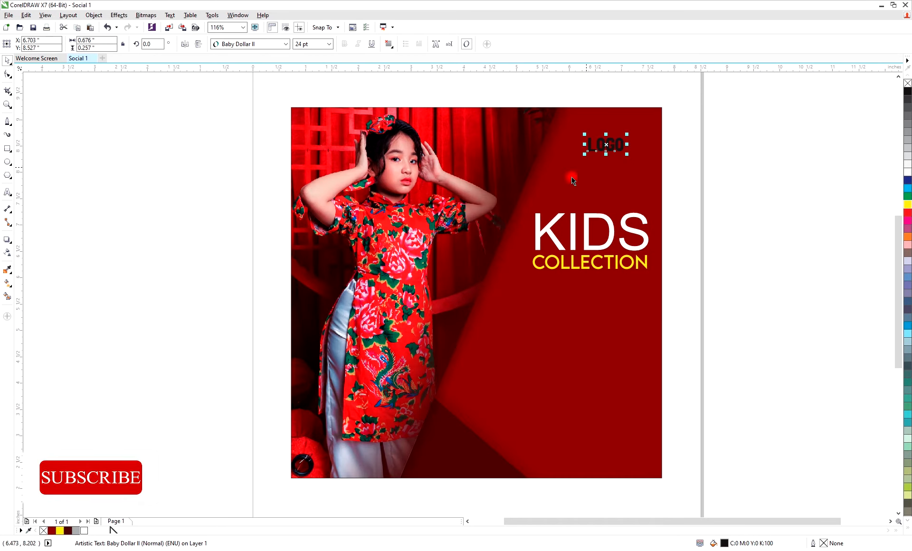
pyautogui.click(84, 532)
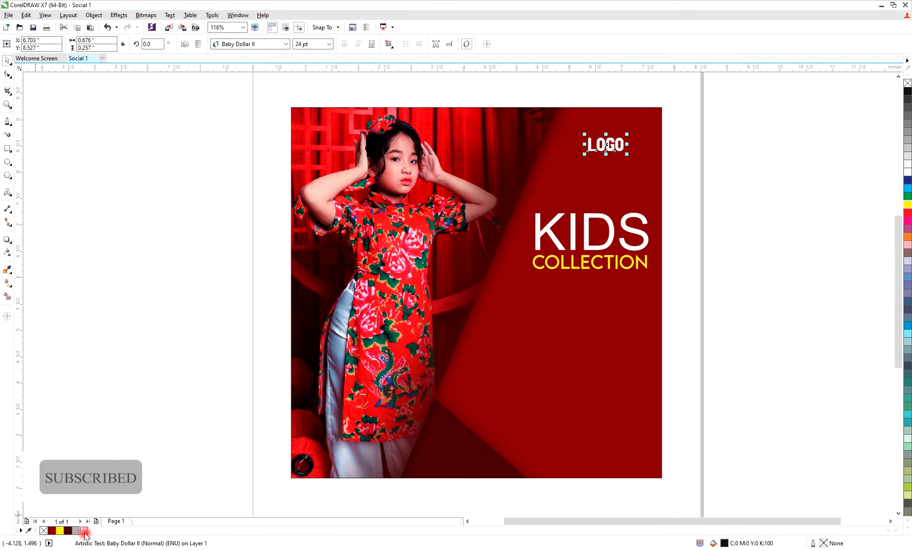
pyautogui.click(192, 347)
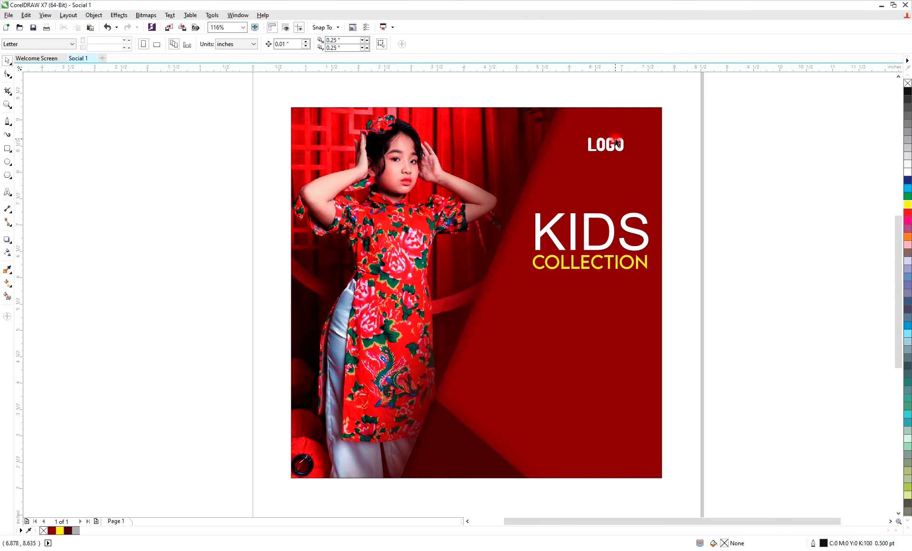
pyautogui.moveTo(609, 147); pyautogui.dragTo(603, 144)
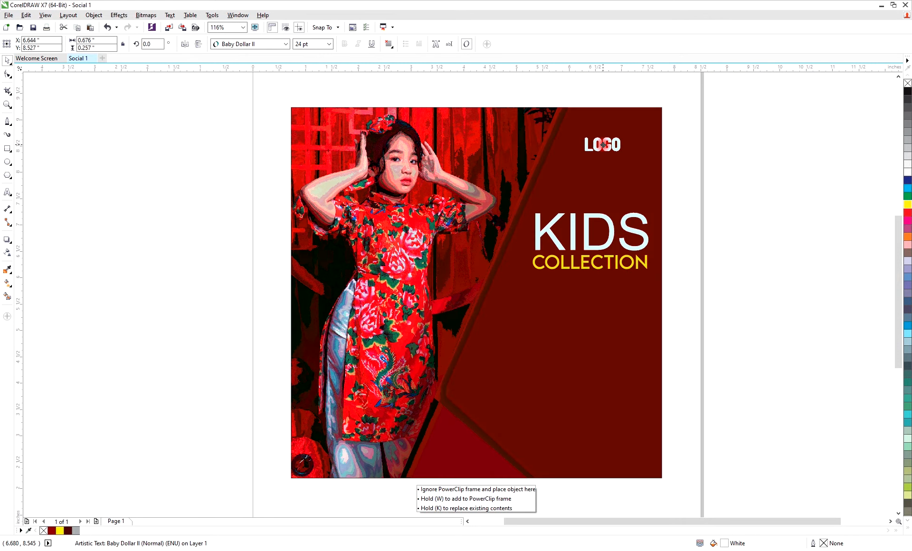
pyautogui.click(145, 335)
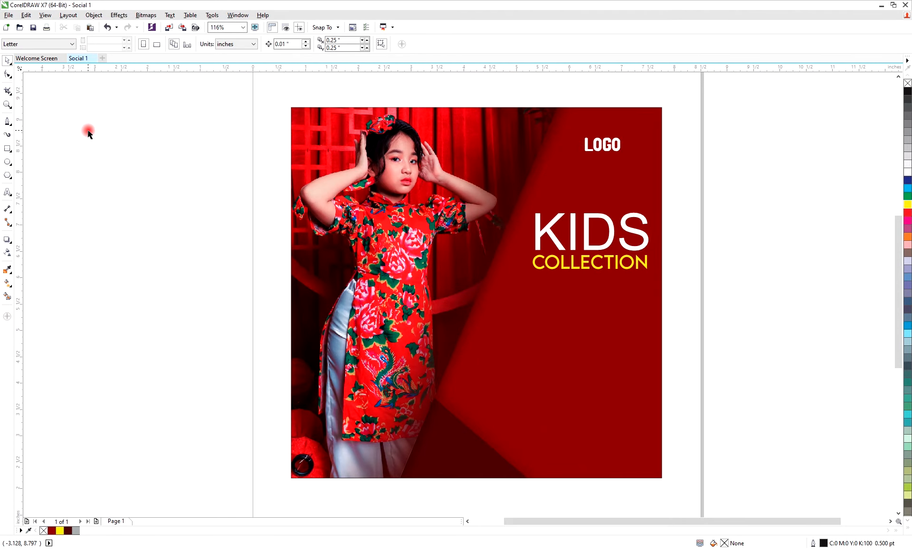
# Step: Move the three-row grid of white dots from beside the page to just above the K of KIDS
pyautogui.scroll(1, 606, 264)
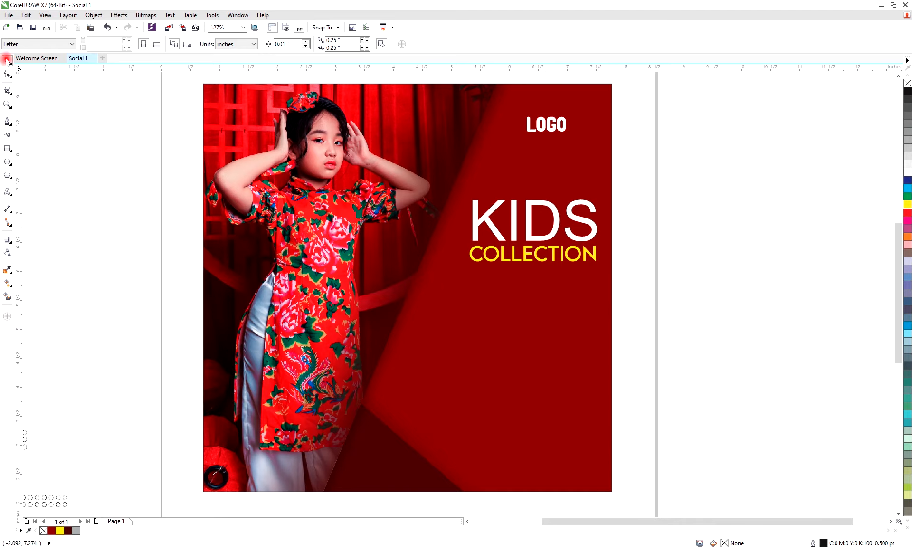
pyautogui.moveTo(605, 521); pyautogui.dragTo(557, 522)
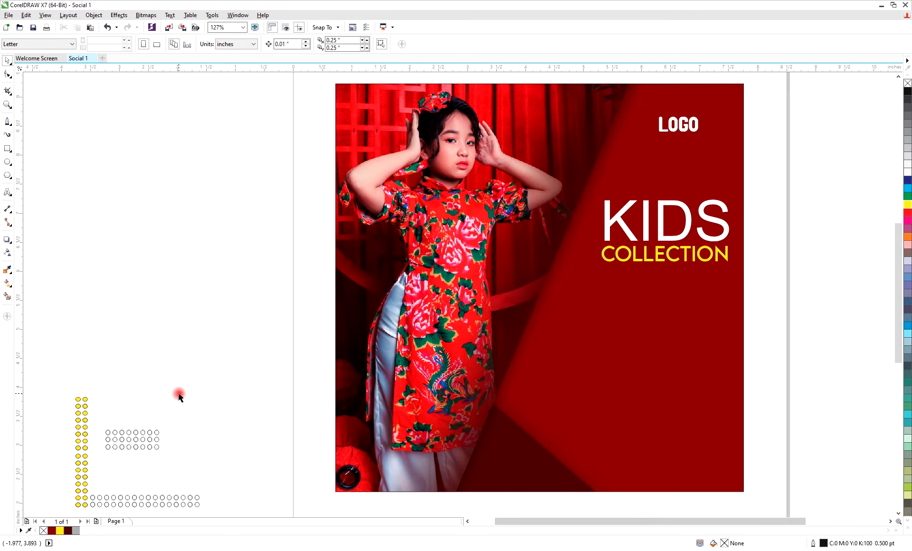
pyautogui.moveTo(195, 394); pyautogui.dragTo(101, 465)
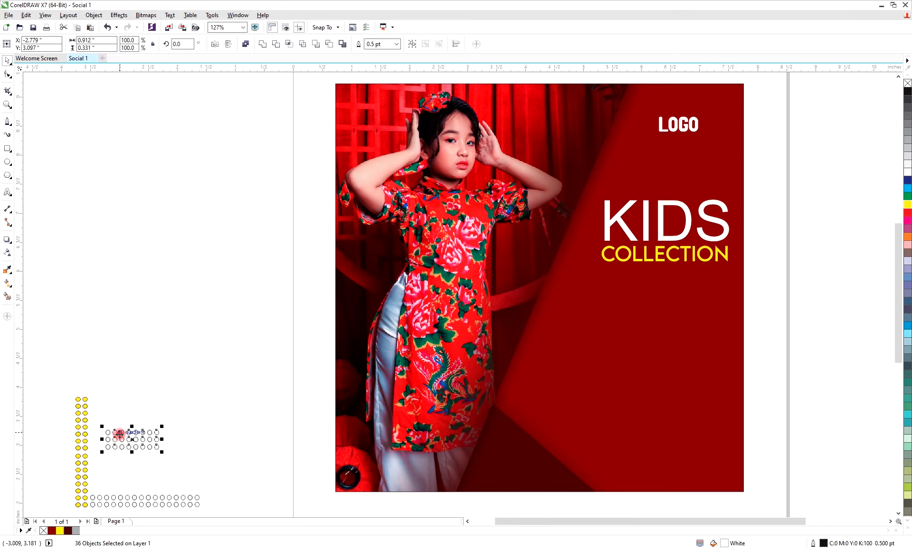
pyautogui.moveTo(119, 432); pyautogui.dragTo(598, 153)
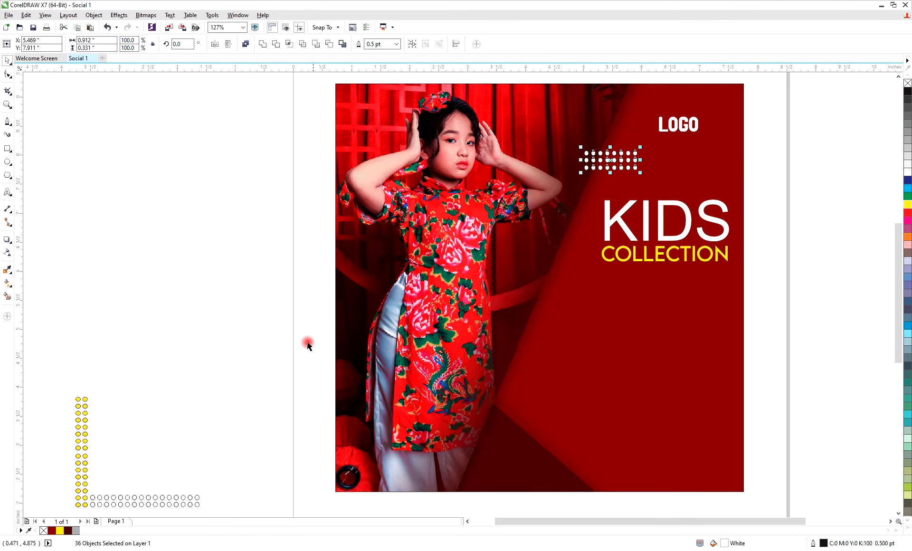
# Step: Place the two-column strip of yellow dots along the lower-left edge of the photo
pyautogui.moveTo(33, 370); pyautogui.dragTo(89, 459)
pyautogui.moveTo(81, 346); pyautogui.dragTo(347, 320)
pyautogui.click(205, 327)
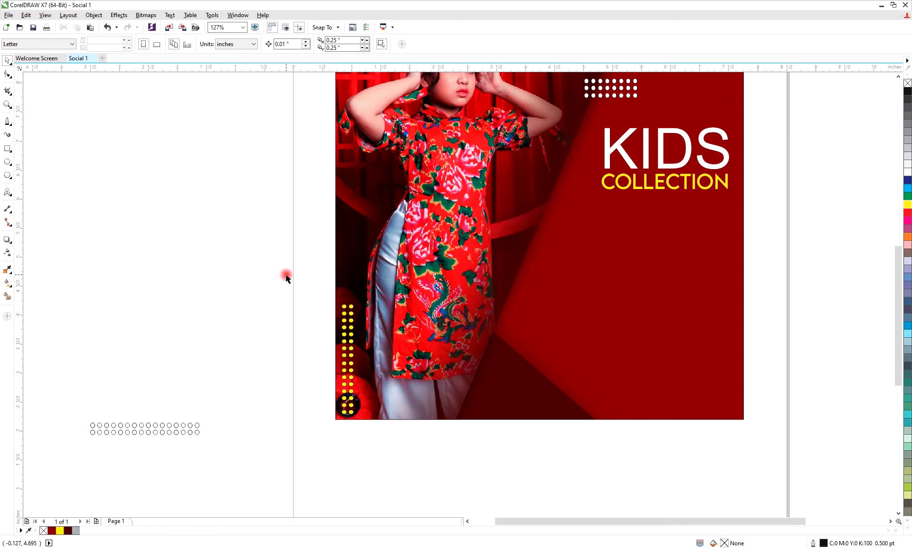
pyautogui.moveTo(287, 278); pyautogui.dragTo(381, 437)
pyautogui.moveTo(352, 341); pyautogui.dragTo(351, 341)
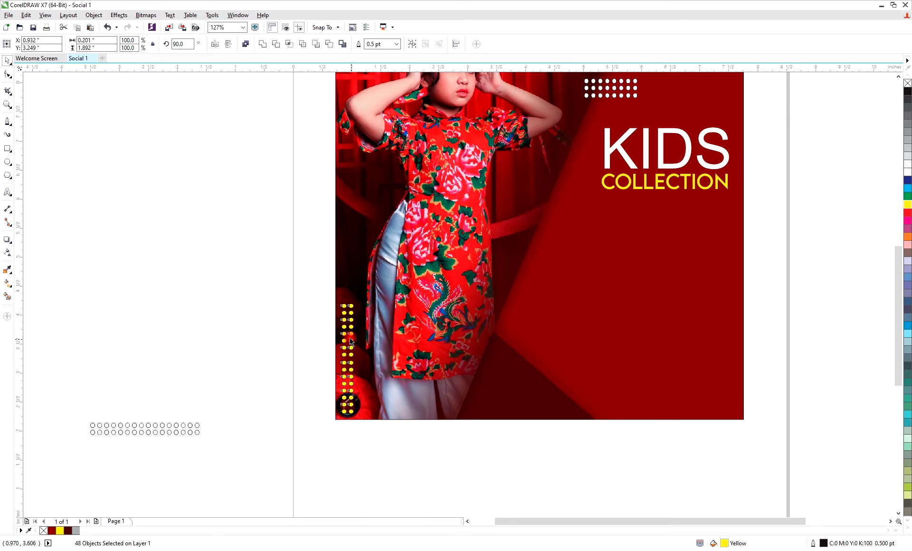
pyautogui.click(212, 319)
# Step: Move the two-row strip of white dots to the lower-right corner of the dark red area
pyautogui.moveTo(70, 381); pyautogui.dragTo(251, 504)
pyautogui.moveTo(162, 431); pyautogui.dragTo(703, 376)
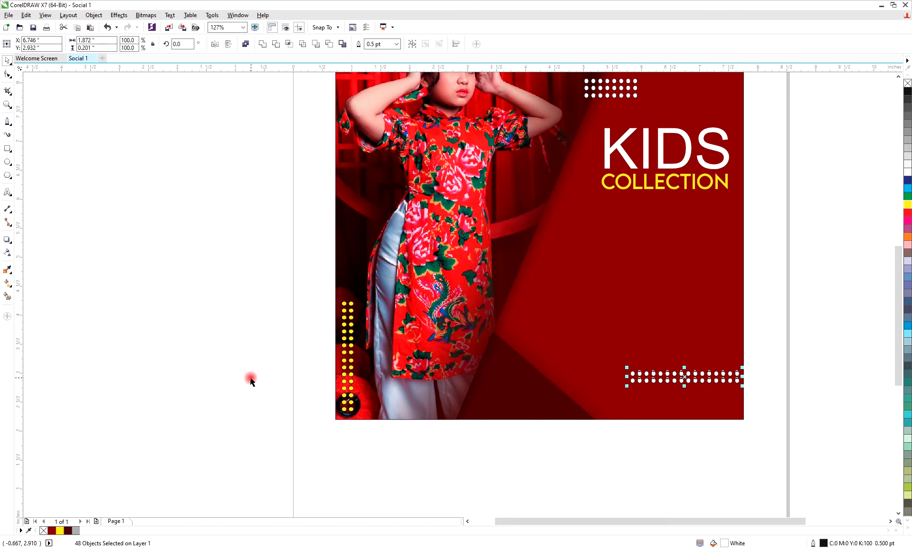
pyautogui.click(300, 364)
pyautogui.press('F4')
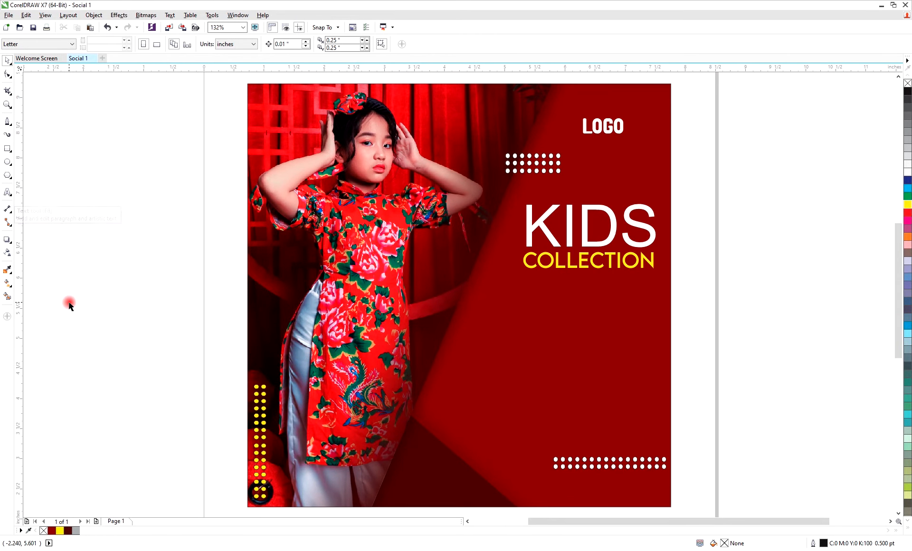
# Step: Add the artistic text "C" beside the page
pyautogui.click(7, 192)
pyautogui.click(106, 310)
pyautogui.write('C')
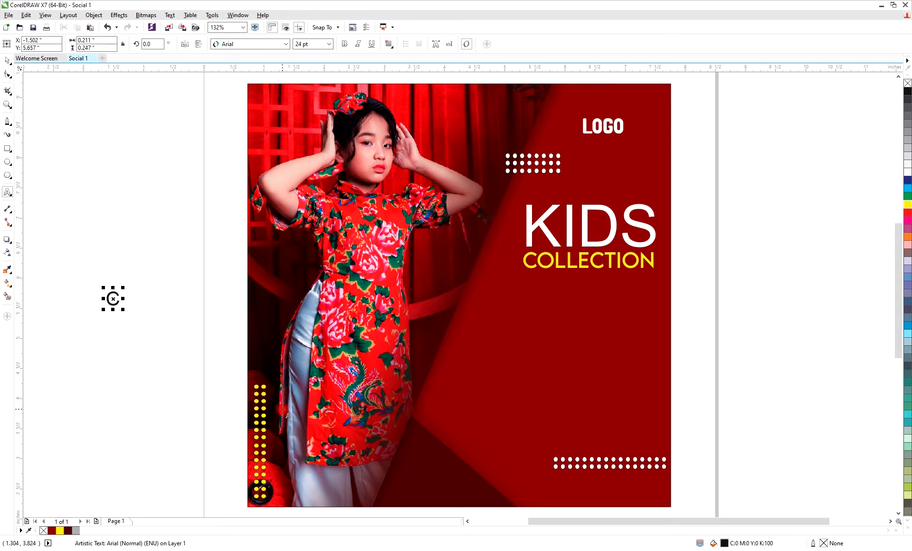
# Step: Complete the text as "COMING SOON" and set its font to Cano
pyautogui.write('OMING SOON')
pyautogui.hotkey('ctrl', 'space')
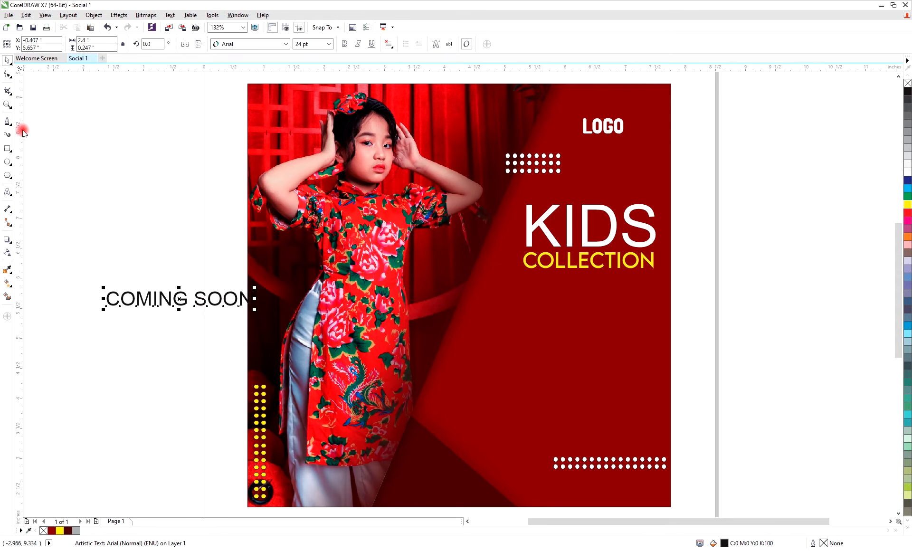
pyautogui.click(286, 44)
pyautogui.scroll(-4, 280, 266)
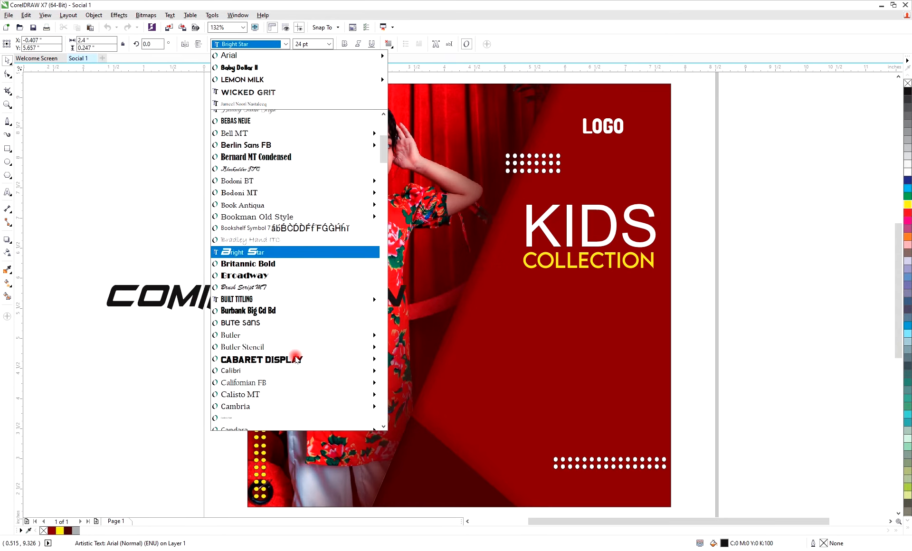
pyautogui.moveTo(282, 337)
pyautogui.scroll(-4, 281, 338)
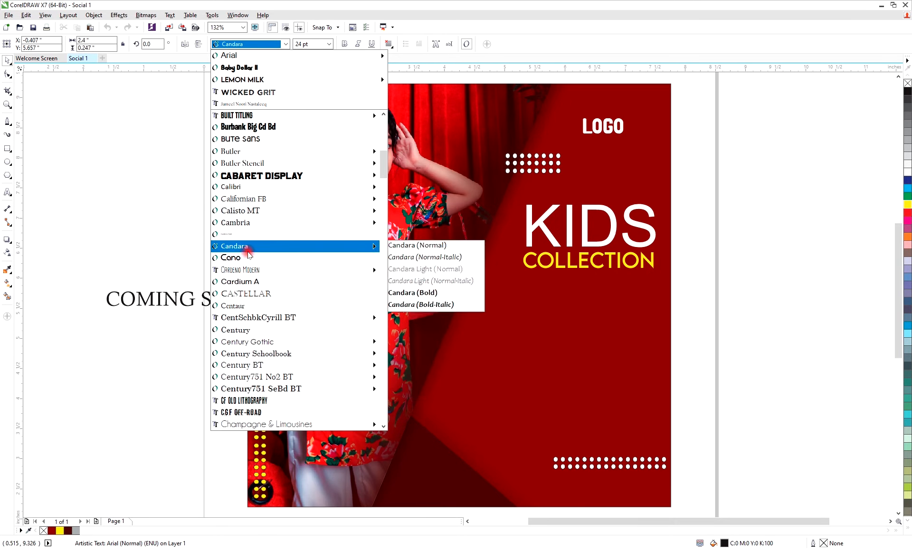
pyautogui.click(245, 257)
# Step: Place COMING SOON directly beneath COLLECTION, enlarge it slightly and fill it with white
pyautogui.moveTo(149, 291); pyautogui.dragTo(566, 279)
pyautogui.moveTo(663, 297)
pyautogui.mouseDown()
pyautogui.moveTo(644, 293)
pyautogui.moveTo(678, 302)
pyautogui.mouseUp()
pyautogui.moveTo(585, 285); pyautogui.dragTo(579, 281)
pyautogui.click(904, 169)
pyautogui.click(191, 309)
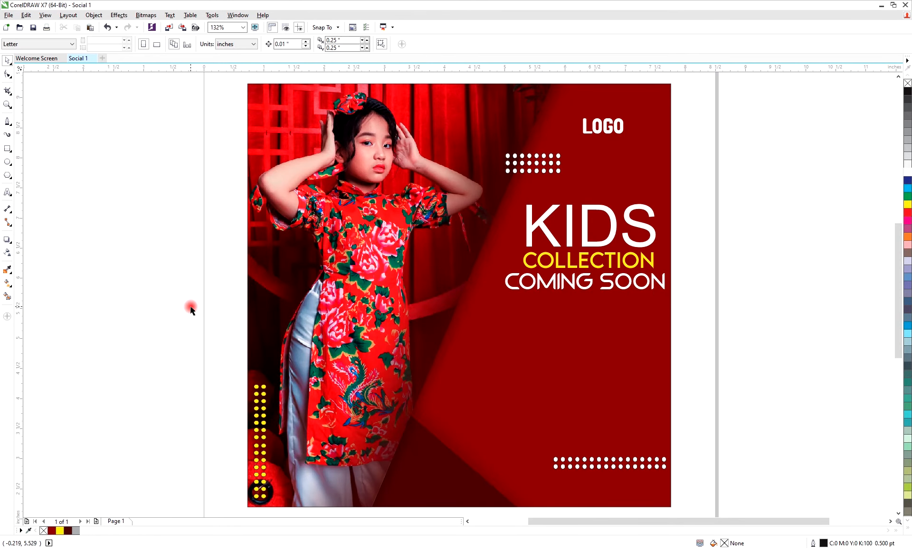
# Step: Change the font of the KIDS headline to Lemon Jelly Personal Use
pyautogui.click(569, 243)
pyautogui.click(287, 44)
pyautogui.click(243, 121)
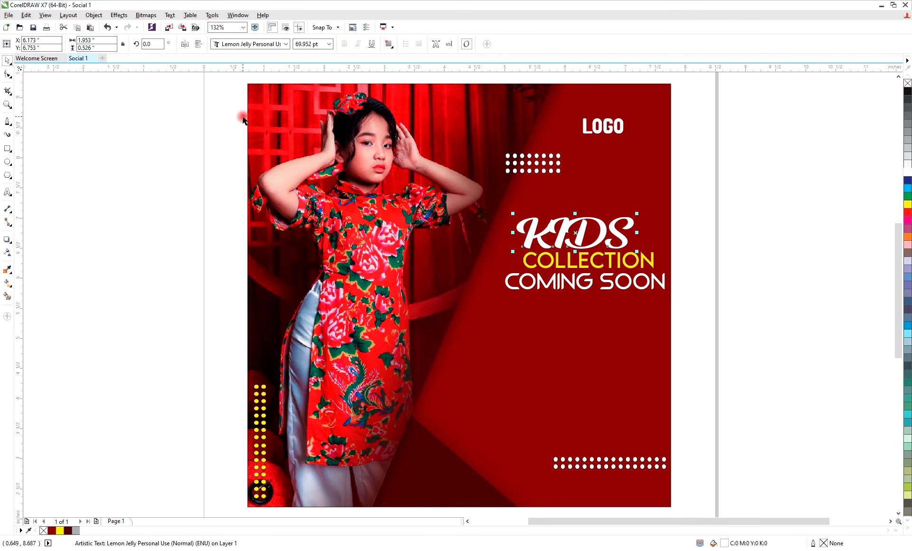
# Step: Split KIDS into separate letters and spread them evenly across the width of COLLECTION
pyautogui.moveTo(636, 234); pyautogui.dragTo(650, 235)
pyautogui.hotkey('ctrl', 'z')
pyautogui.press('Left')
pyautogui.click(616, 236)
pyautogui.press('Right')
pyautogui.press('Right')
pyautogui.click(581, 231)
pyautogui.press('Right')
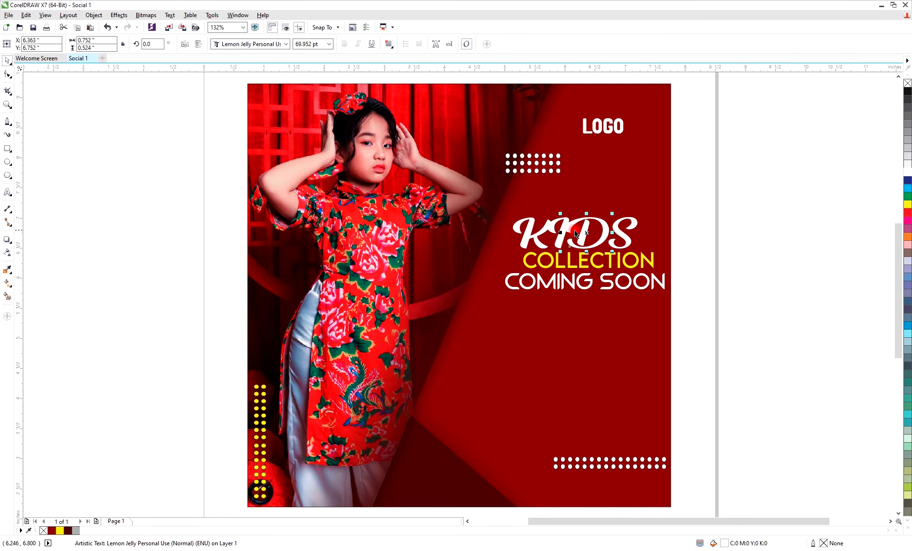
pyautogui.click(632, 223)
pyautogui.press('Right')
pyautogui.press('Right')
pyautogui.press('Right')
pyautogui.click(600, 230)
pyautogui.press('Right')
pyautogui.press('Right')
pyautogui.click(564, 228)
pyautogui.press('Right')
pyautogui.press('Right')
pyautogui.click(531, 233)
pyautogui.press('Left')
pyautogui.click(637, 232)
pyautogui.press('Right')
pyautogui.click(612, 226)
pyautogui.press('Right')
pyautogui.click(570, 230)
pyautogui.click(536, 233)
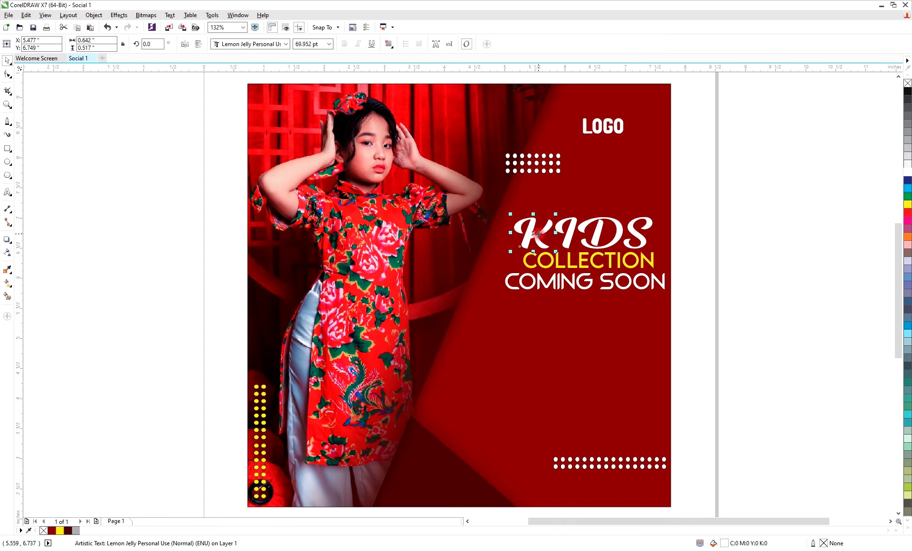
pyautogui.press('Right')
pyautogui.click(535, 315)
# Step: Recolor the two-column strip of yellow dots on the photo's lower-left edge to white
pyautogui.moveTo(190, 342); pyautogui.dragTo(288, 506)
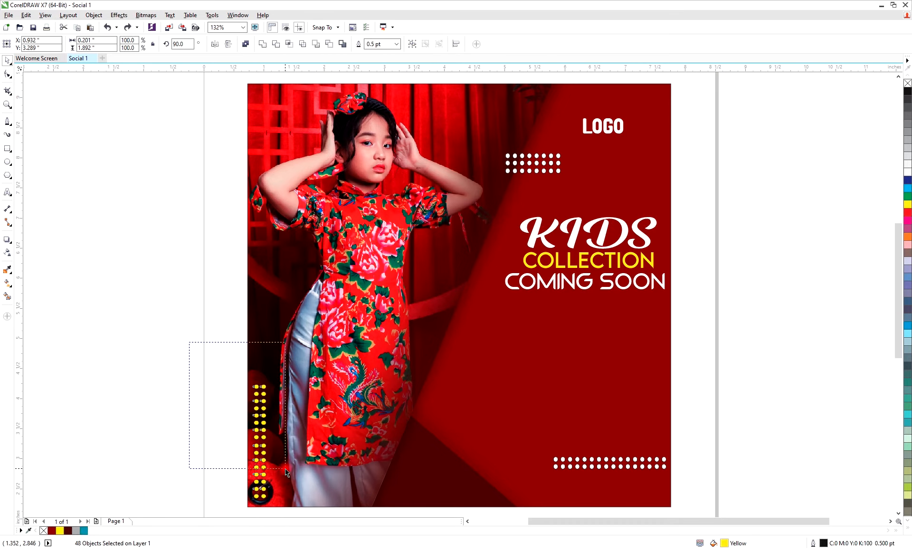
pyautogui.click(908, 172)
pyautogui.click(167, 169)
# Step: Shrink the three-row dot grid above KIDS and widen it by shifting a duplicate of the dots to the right
pyautogui.moveTo(490, 139); pyautogui.dragTo(557, 173)
pyautogui.press('KP_Add')
pyautogui.press('Right')
pyautogui.press('Right')
pyautogui.press('Right')
pyautogui.press('Right')
pyautogui.press('Right')
pyautogui.press('Right')
pyautogui.press('Right')
pyautogui.press('Right')
pyautogui.press('Right')
pyautogui.press('Right')
pyautogui.press('Right')
pyautogui.press('Right')
pyautogui.press('Right')
pyautogui.press('Right')
pyautogui.press('Right')
pyautogui.press('Right')
pyautogui.press('Right')
pyautogui.press('Right')
pyautogui.press('Right')
pyautogui.press('Right')
pyautogui.click(701, 143)
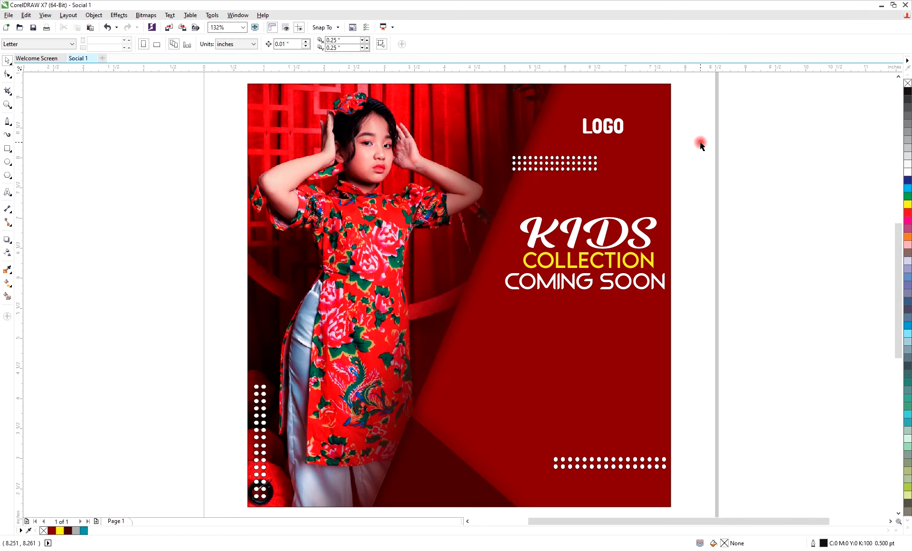
# Step: Shift the whole widened three-row dot grid left so it straddles the edge between the photo and the red shape
pyautogui.moveTo(700, 143); pyautogui.dragTo(494, 179)
pyautogui.press('Left')
pyautogui.press('Left')
pyautogui.press('Left')
pyautogui.press('Left')
pyautogui.press('Left')
pyautogui.press('Left')
pyautogui.press('Left')
pyautogui.press('Left')
pyautogui.press('Left')
pyautogui.press('Left')
pyautogui.press('Left')
pyautogui.press('Left')
pyautogui.press('Left')
pyautogui.press('Left')
pyautogui.press('Left')
pyautogui.press('Left')
pyautogui.press('Left')
pyautogui.press('Left')
pyautogui.press('Left')
pyautogui.press('Left')
pyautogui.click(690, 247)
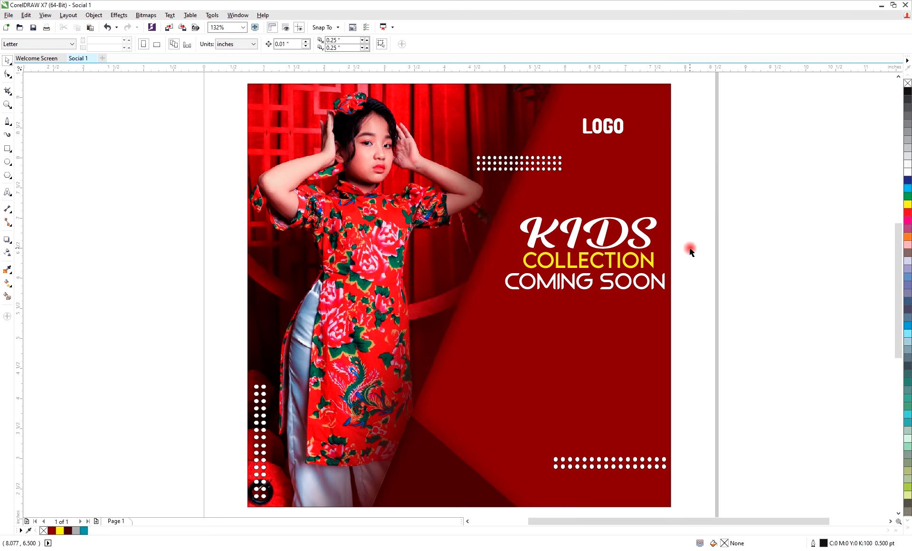
# Step: Draw a fully rounded rectangle about 1.99 by 0.34 inches below COMING SOON, filled yellow without an outline
pyautogui.click(7, 149)
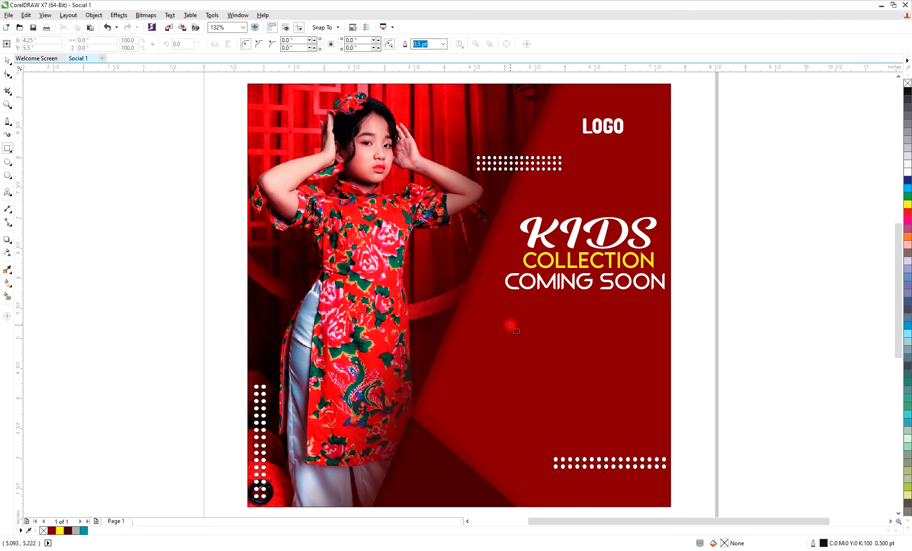
pyautogui.moveTo(501, 342); pyautogui.dragTo(610, 364)
pyautogui.click(6, 74)
pyautogui.click(60, 530)
pyautogui.click(7, 61)
pyautogui.rightClick(907, 83)
# Step: Apply a vertical fountain fill to the rounded rectangle, from yellow at its base to a warmer orange-yellow at its top
pyautogui.click(7, 283)
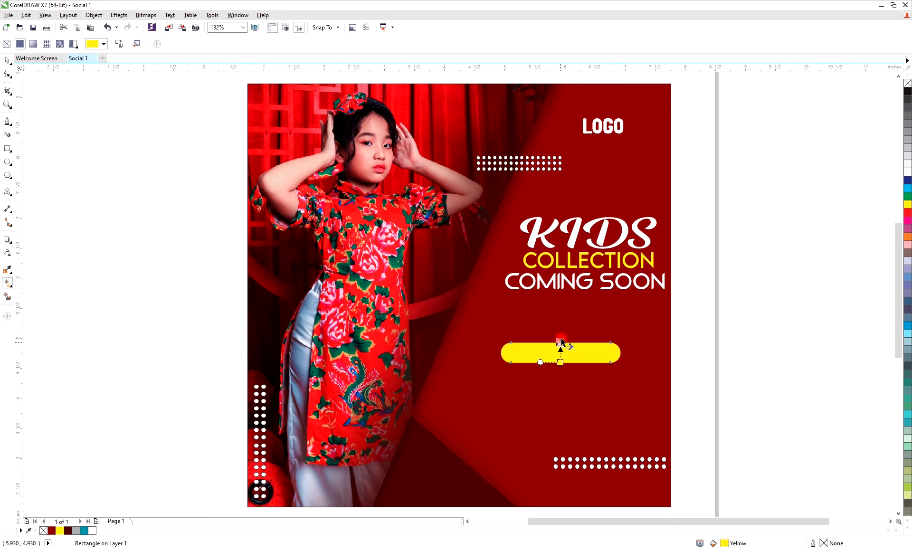
pyautogui.moveTo(561, 362); pyautogui.dragTo(561, 342)
pyautogui.click(575, 339)
pyautogui.click(633, 428)
pyautogui.click(611, 383)
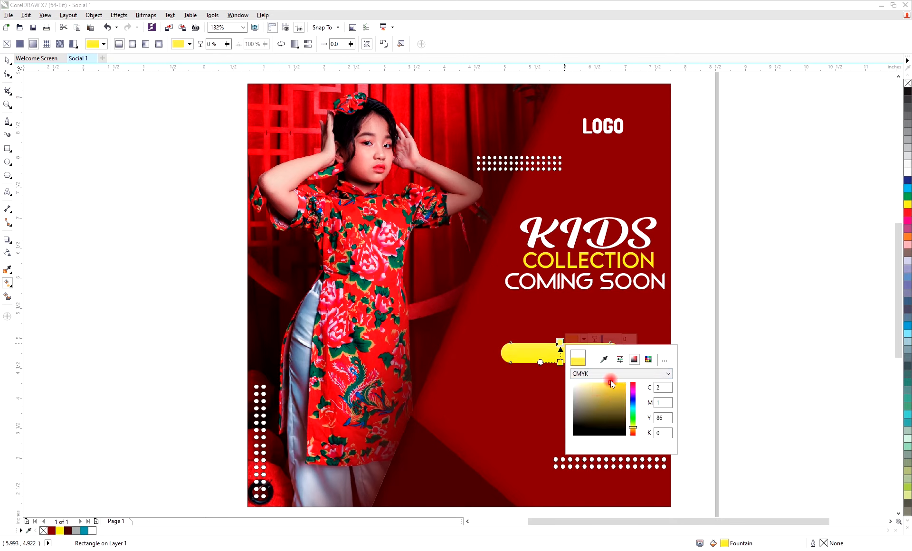
pyautogui.click(633, 429)
pyautogui.click(388, 355)
pyautogui.click(8, 64)
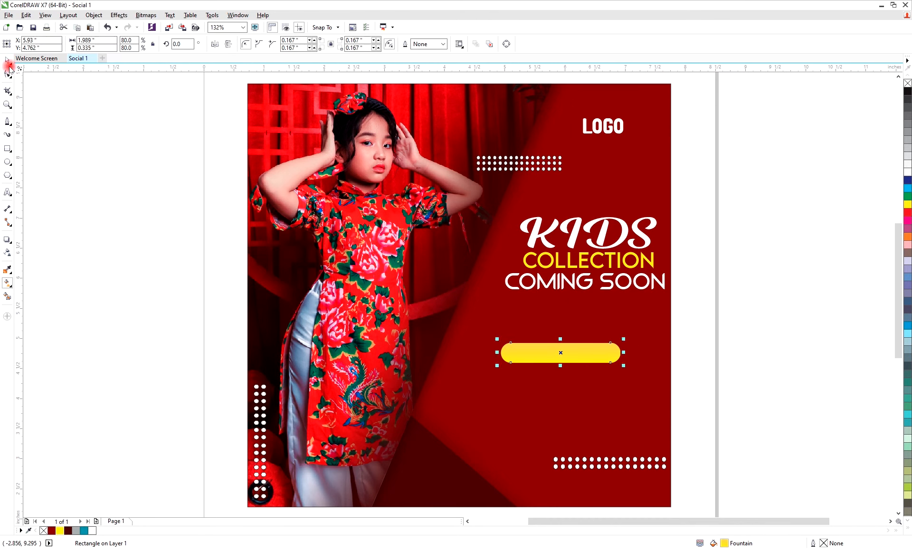
# Step: Move the rounded rectangle slightly down and right, to about X 6.246, Y 4.549 inches
pyautogui.moveTo(542, 352); pyautogui.dragTo(561, 365)
pyautogui.rightClick(560, 366)
pyautogui.click(33, 145)
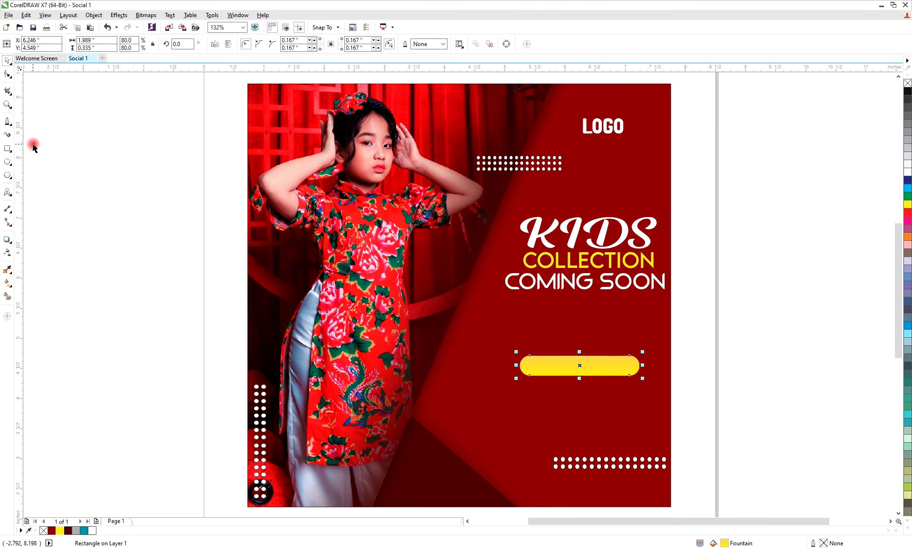
# Step: Add the artistic text "SHOP NOW", shrink it to about 12.5 pt and place it on the yellow rounded rectangle
pyautogui.click(7, 192)
pyautogui.click(105, 233)
pyautogui.write('SHOP NOW')
pyautogui.click(9, 60)
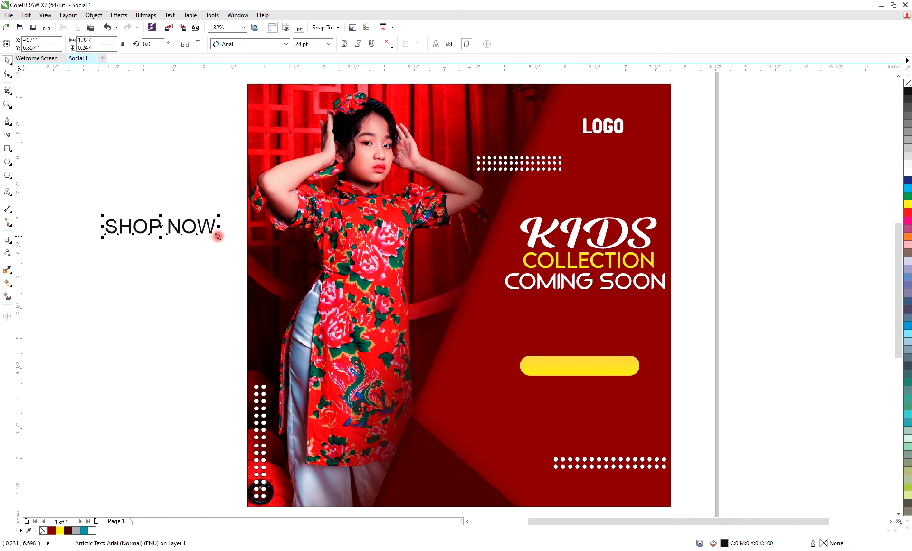
pyautogui.moveTo(217, 236); pyautogui.dragTo(193, 233)
pyautogui.moveTo(138, 223); pyautogui.dragTo(568, 370)
# Step: Set the SHOP NOW label to the same font as COMING SOON
pyautogui.scroll(3, 570, 367)
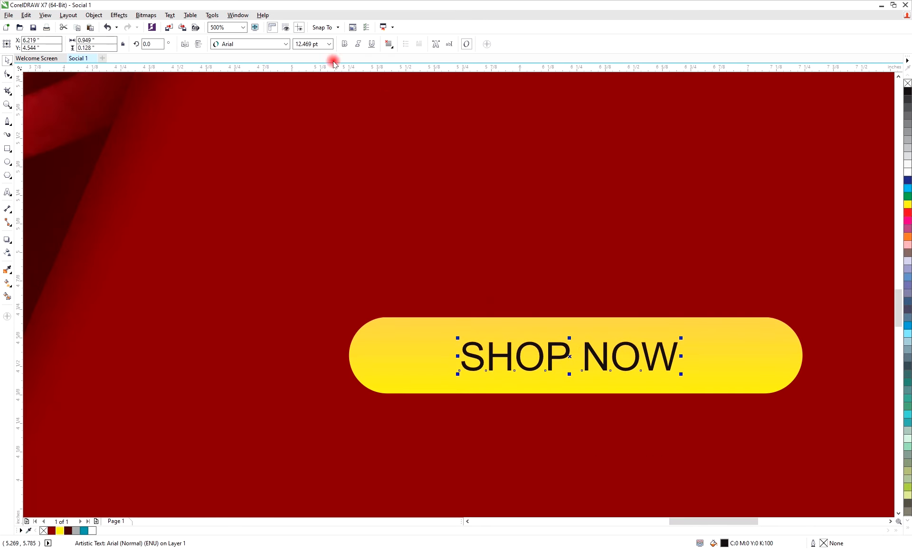
pyautogui.click(285, 44)
pyautogui.moveTo(282, 117)
pyautogui.click(285, 91)
pyautogui.scroll(-3, 534, 372)
pyautogui.click(706, 380)
# Step: Move the yellow button with its SHOP NOW label to just above the lower-right dot strip and align it
pyautogui.moveTo(696, 343); pyautogui.dragTo(470, 414)
pyautogui.moveTo(623, 365); pyautogui.dragTo(654, 443)
pyautogui.moveTo(694, 414); pyautogui.dragTo(540, 465)
pyautogui.click(664, 437)
pyautogui.press('Left')
pyautogui.press('Left')
pyautogui.click(675, 421)
pyautogui.click(7, 192)
pyautogui.click(106, 260)
pyautogui.write('WWW.INFORMATIVEDESK.COM')
pyautogui.click(7, 60)
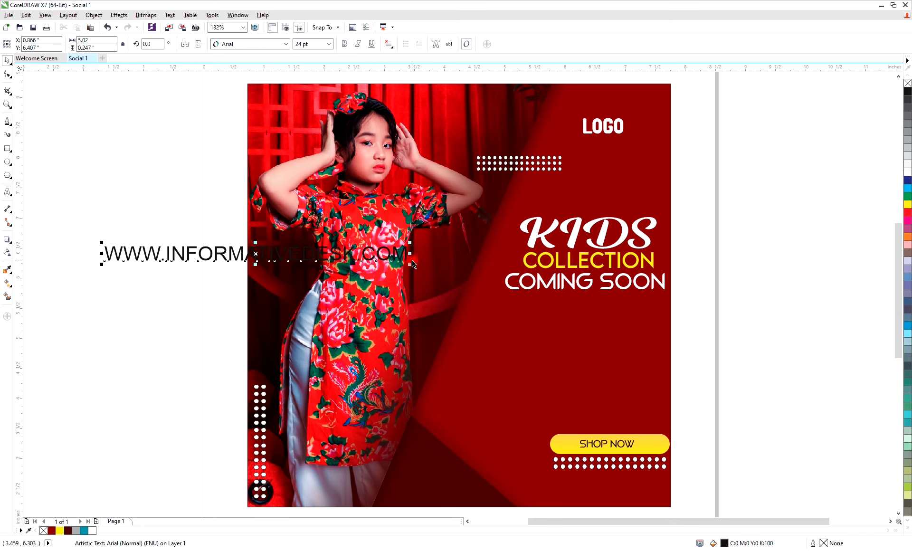
# Step: Shrink the website text to about 7.7 pt, place it beneath the lower-right dot strip and fill it yellow
pyautogui.moveTo(410, 265); pyautogui.dragTo(292, 269)
pyautogui.moveTo(232, 253); pyautogui.dragTo(586, 475)
pyautogui.click(60, 531)
# Step: Set the website text to LEMON MILK (Normal) and enlarge it to about 8.7 pt to match the dot strip's width
pyautogui.scroll(3, 613, 494)
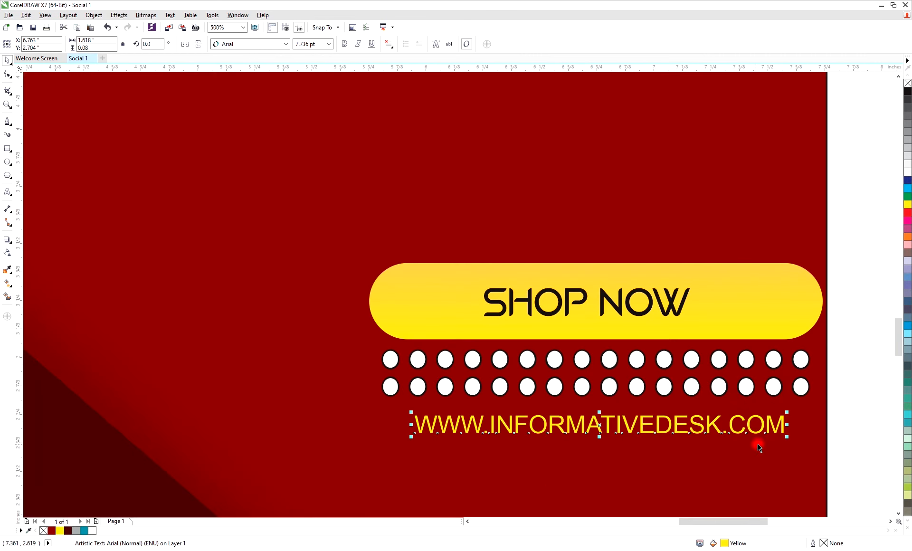
pyautogui.click(285, 44)
pyautogui.moveTo(257, 81)
pyautogui.click(428, 102)
pyautogui.moveTo(804, 432)
pyautogui.mouseDown()
pyautogui.moveTo(818, 445)
pyautogui.moveTo(808, 426)
pyautogui.mouseUp()
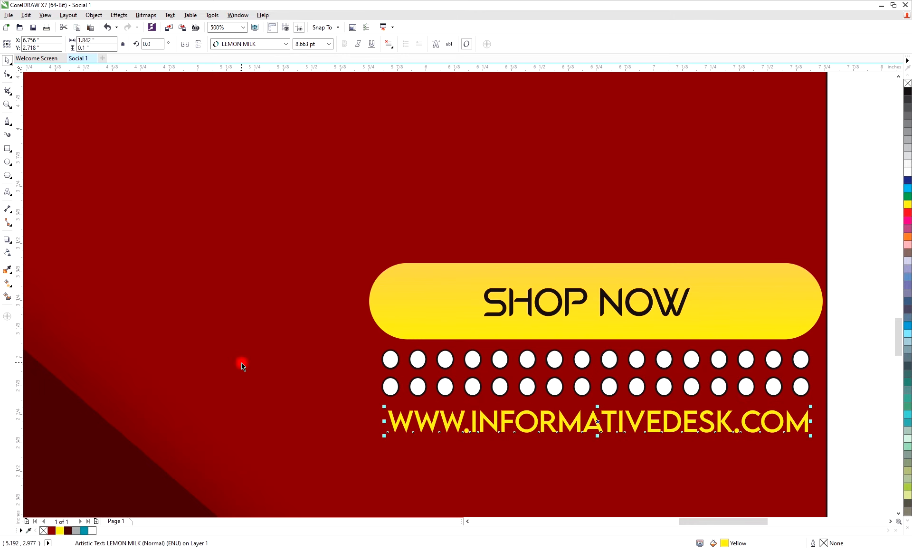
# Step: Remove the outlines from the two rows of white dots between the button and the website text
pyautogui.moveTo(793, 374); pyautogui.dragTo(372, 404)
pyautogui.rightClick(908, 84)
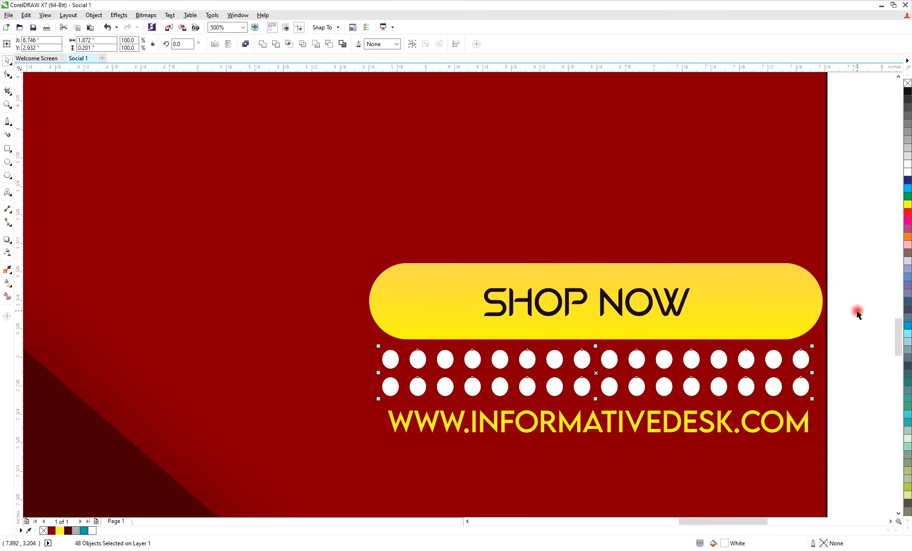
pyautogui.click(858, 312)
pyautogui.hotkey('shift', 'F4')
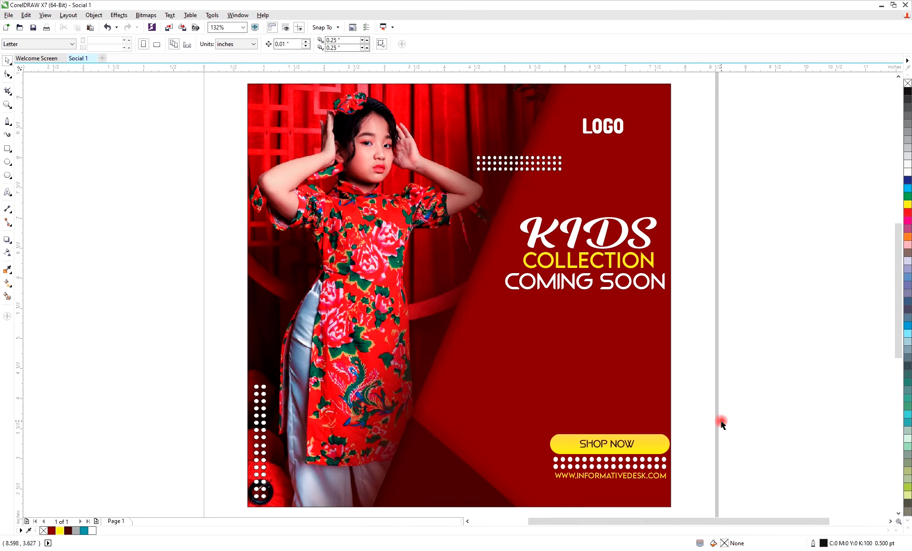
pyautogui.click(138, 358)
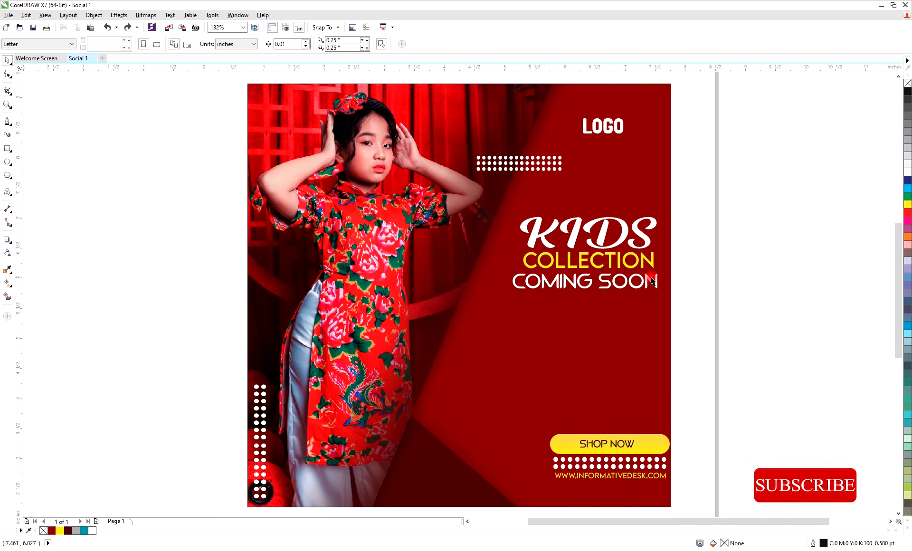
# Step: Nudge the COMING SOON and COLLECTION lines downward to open up the spacing beneath KIDS
pyautogui.click(613, 283)
pyautogui.press('Down')
pyautogui.press('Down')
pyautogui.press('Down')
pyautogui.press('Down')
pyautogui.press('Down')
pyautogui.click(609, 261)
pyautogui.press('Down')
pyautogui.press('Down')
pyautogui.press('Down')
pyautogui.press('Down')
# Step: Fine-tune the vertical spacing of COLLECTION and COMING SOON, and shrink COMING SOON so it sits narrower and centred under COLLECTION
pyautogui.click(623, 287)
pyautogui.press('Escape')
pyautogui.click(655, 287)
pyautogui.press('Down')
pyautogui.press('Down')
pyautogui.press('Down')
pyautogui.press('Down')
pyautogui.click(611, 263)
pyautogui.press('Down')
pyautogui.press('Down')
pyautogui.press('Escape')
pyautogui.click(626, 285)
pyautogui.moveTo(661, 298); pyautogui.dragTo(601, 285)
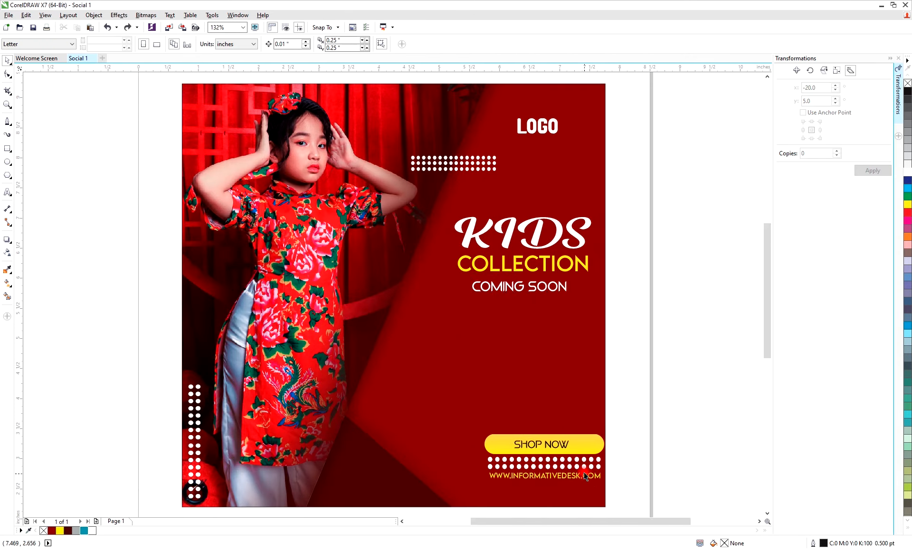
# Step: Duplicate the dots at the right end of the strip and place the copy on the yellow button, right of SHOP NOW
pyautogui.scroll(2, 584, 468)
pyautogui.moveTo(705, 423); pyautogui.dragTo(543, 450)
pyautogui.hotkey('ctrl', 'c')
pyautogui.hotkey('ctrl', 'v')
pyautogui.press('Up')
pyautogui.press('Up')
pyautogui.press('Up')
pyautogui.press('Up')
pyautogui.press('Up')
pyautogui.press('Up')
pyautogui.press('Up')
pyautogui.press('Up')
pyautogui.press('Up')
pyautogui.press('Up')
pyautogui.press('Up')
pyautogui.press('Up')
pyautogui.press('Up')
pyautogui.press('Up')
pyautogui.press('Up')
pyautogui.press('Up')
pyautogui.press('Up')
pyautogui.press('Up')
pyautogui.press('Up')
pyautogui.press('Up')
pyautogui.press('Left')
pyautogui.press('Left')
pyautogui.press('Down')
pyautogui.press('Down')
pyautogui.press('Up')
pyautogui.press('Left')
# Step: Duplicate the button's row of four dots and place the copy on the button, left of SHOP NOW
pyautogui.hotkey('ctrl', 'c')
pyautogui.hotkey('ctrl', 'v')
pyautogui.press('Left')
pyautogui.press('Left')
pyautogui.press('Left')
pyautogui.press('Left')
pyautogui.press('Left')
pyautogui.press('Left')
pyautogui.press('Left')
pyautogui.press('Left')
pyautogui.press('Left')
pyautogui.press('Left')
pyautogui.press('Left')
pyautogui.press('Left')
pyautogui.press('Left')
pyautogui.press('Left')
pyautogui.press('Left')
pyautogui.press('Left')
pyautogui.press('Left')
pyautogui.press('Left')
pyautogui.press('Left')
pyautogui.press('Left')
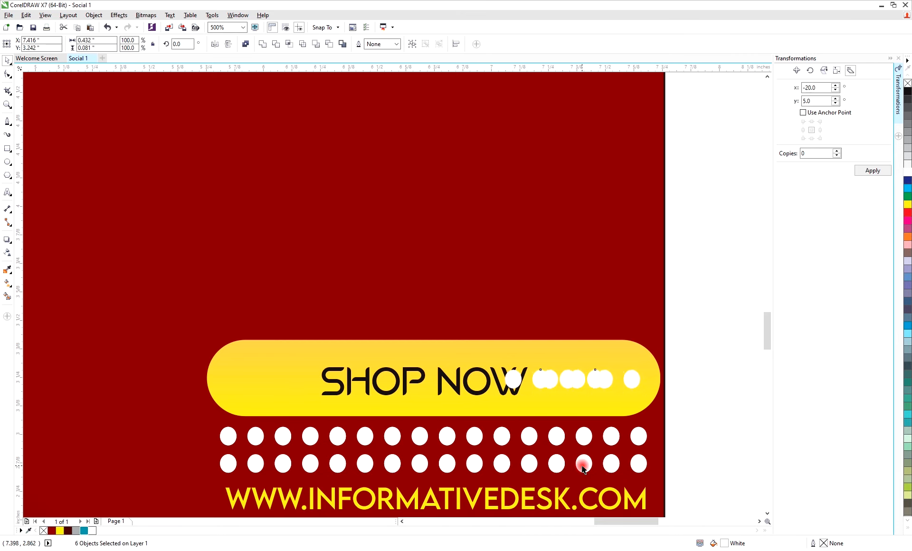
pyautogui.press('Left')
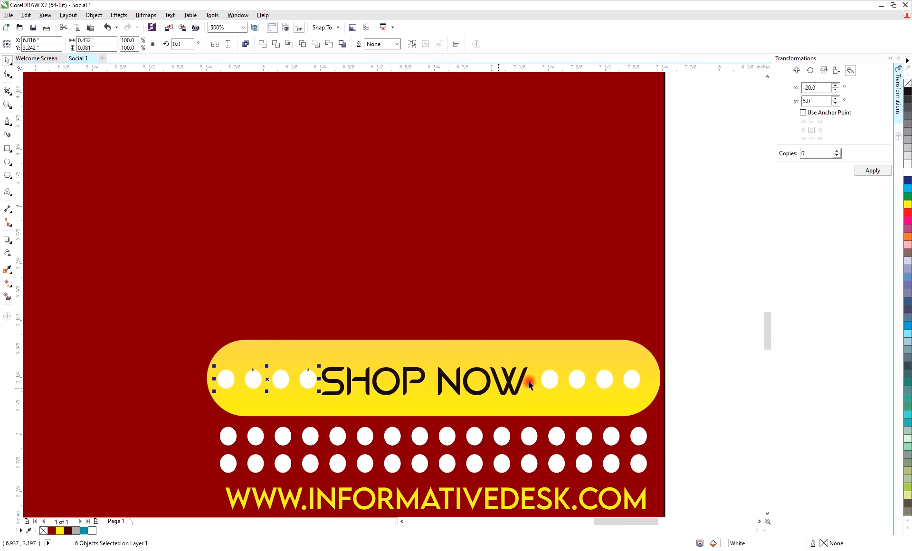
# Step: Fill the dots on both sides of the SHOP NOW text black
pyautogui.click(908, 92)
pyautogui.moveTo(665, 357); pyautogui.dragTo(537, 404)
pyautogui.click(908, 91)
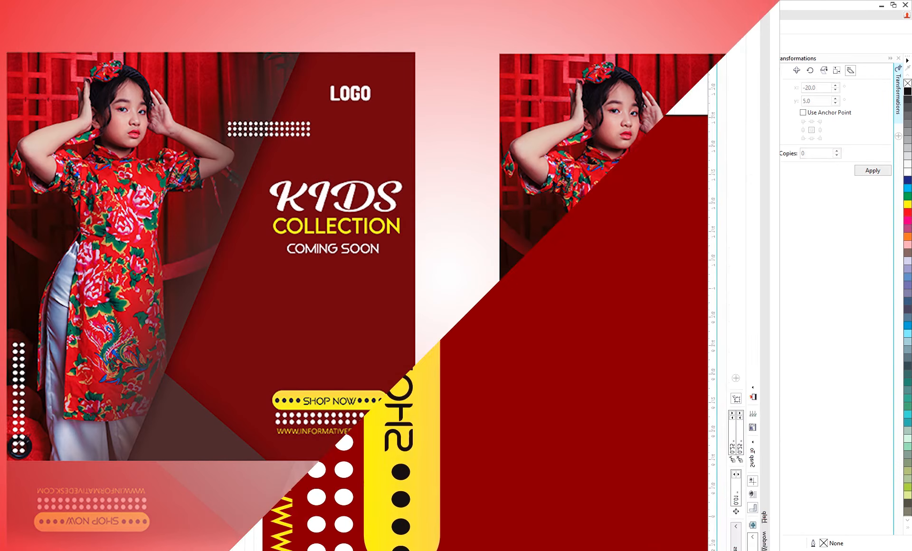